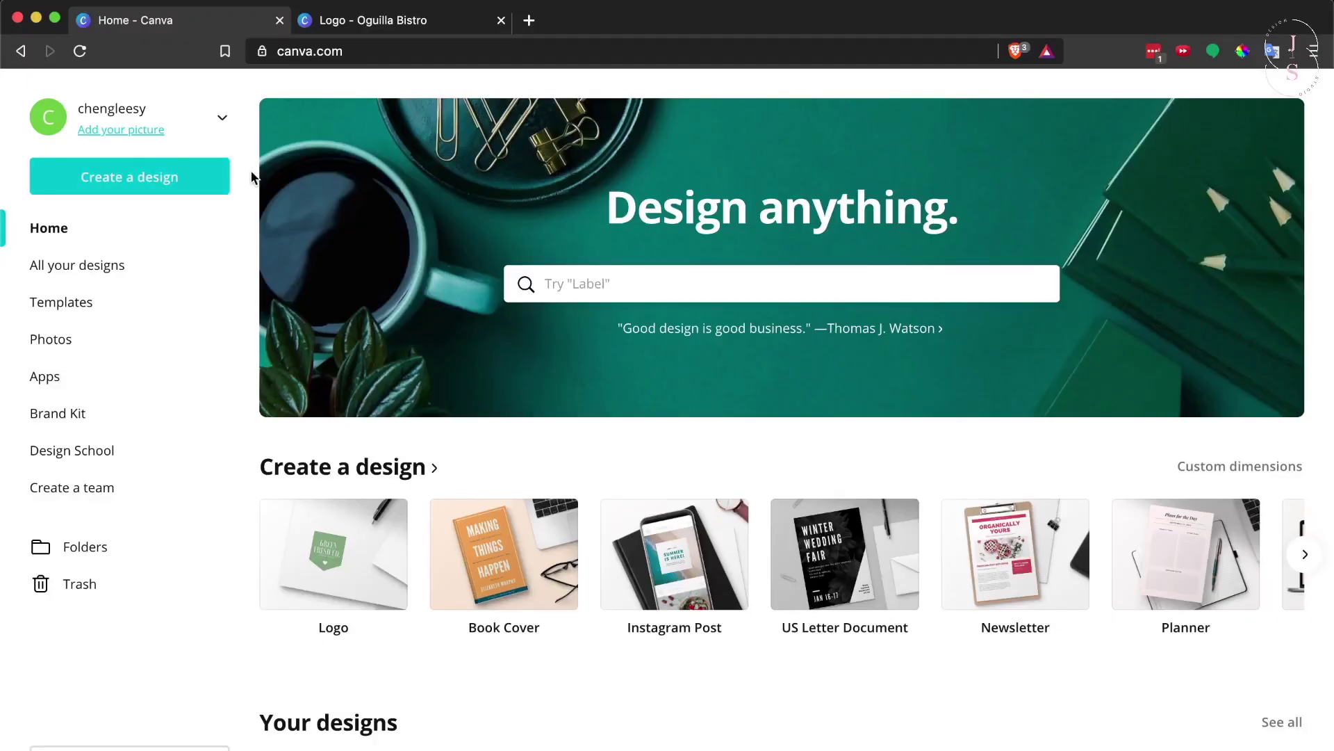
Create a new blank Logo design and scroll down through the logo templates
{"action": "left_click", "coordinate": [183, 179]}
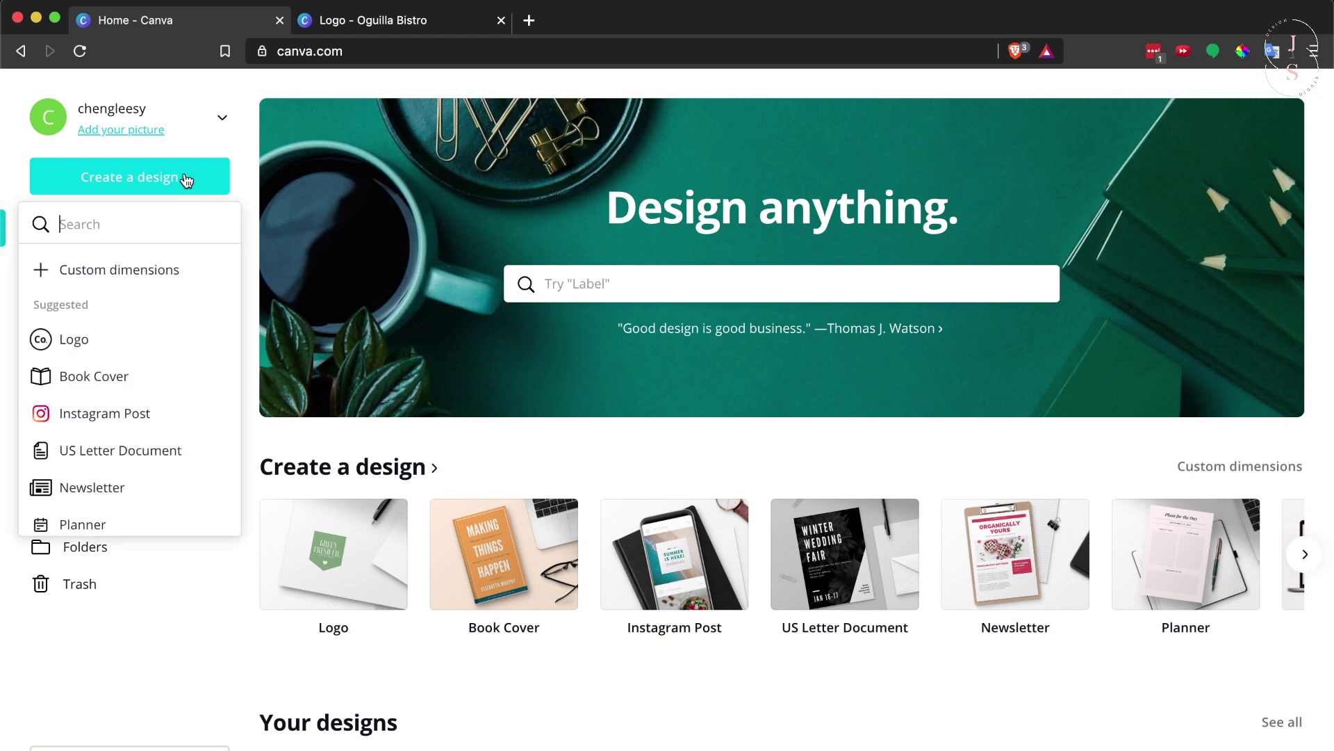
{"action": "left_click", "coordinate": [84, 346]}
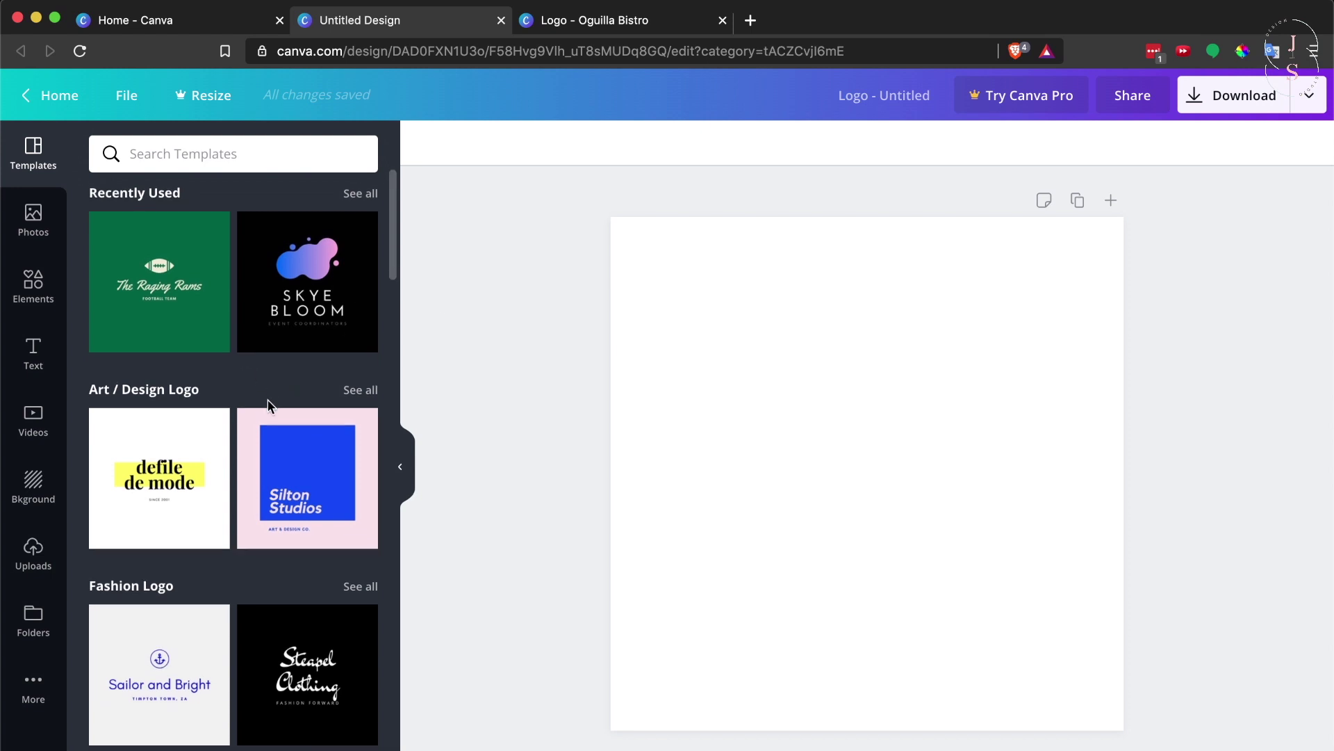
{"action": "scroll", "coordinate": [271, 407], "scroll_direction": "down", "scroll_amount": 5}
{"action": "scroll", "coordinate": [271, 407], "scroll_direction": "down", "scroll_amount": 2}
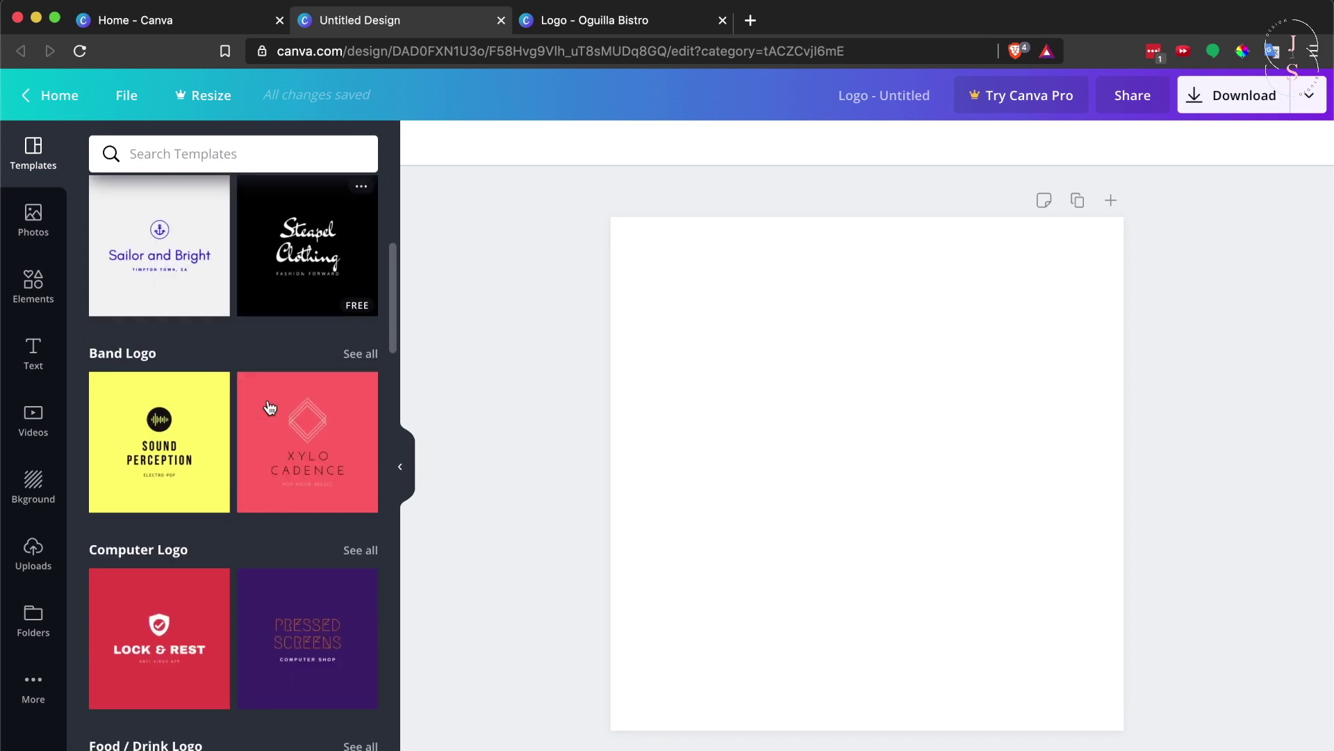
{"action": "scroll", "coordinate": [271, 407], "scroll_direction": "down", "scroll_amount": 7}
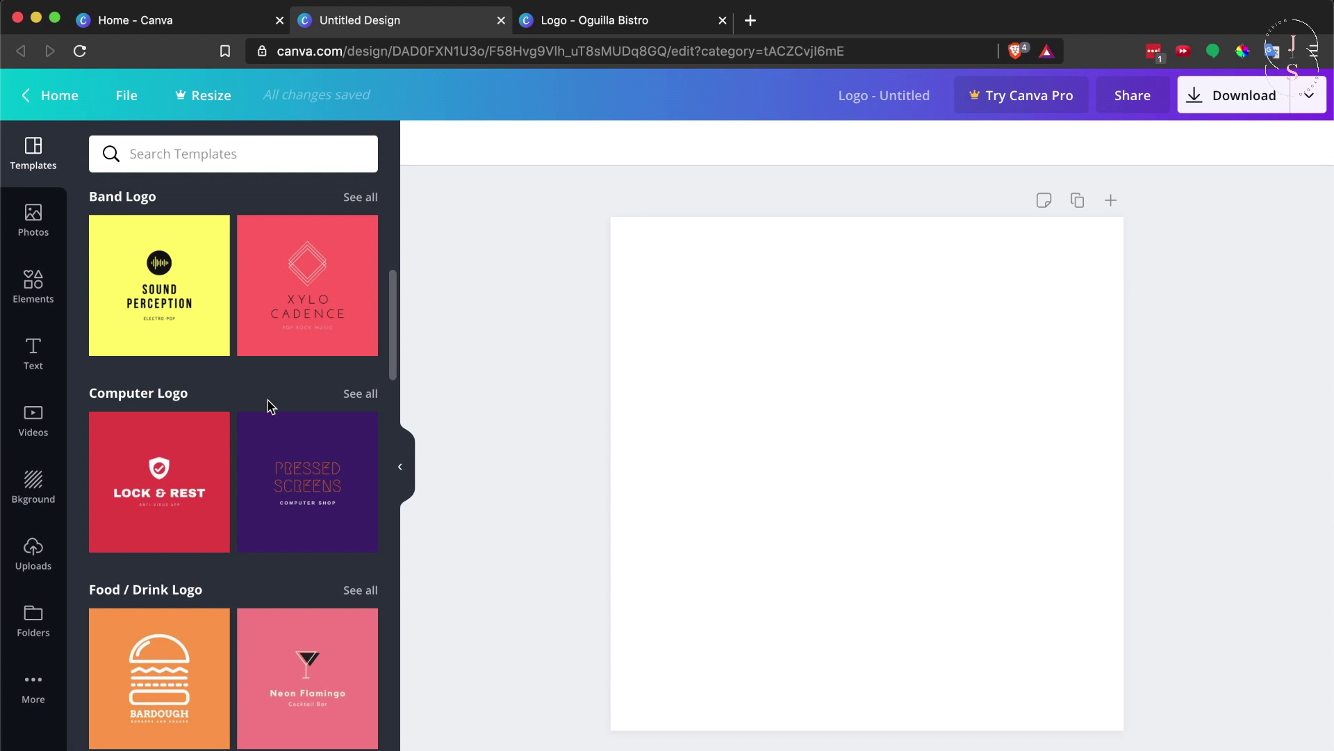
{"action": "scroll", "coordinate": [270, 407], "scroll_direction": "down", "scroll_amount": 1}
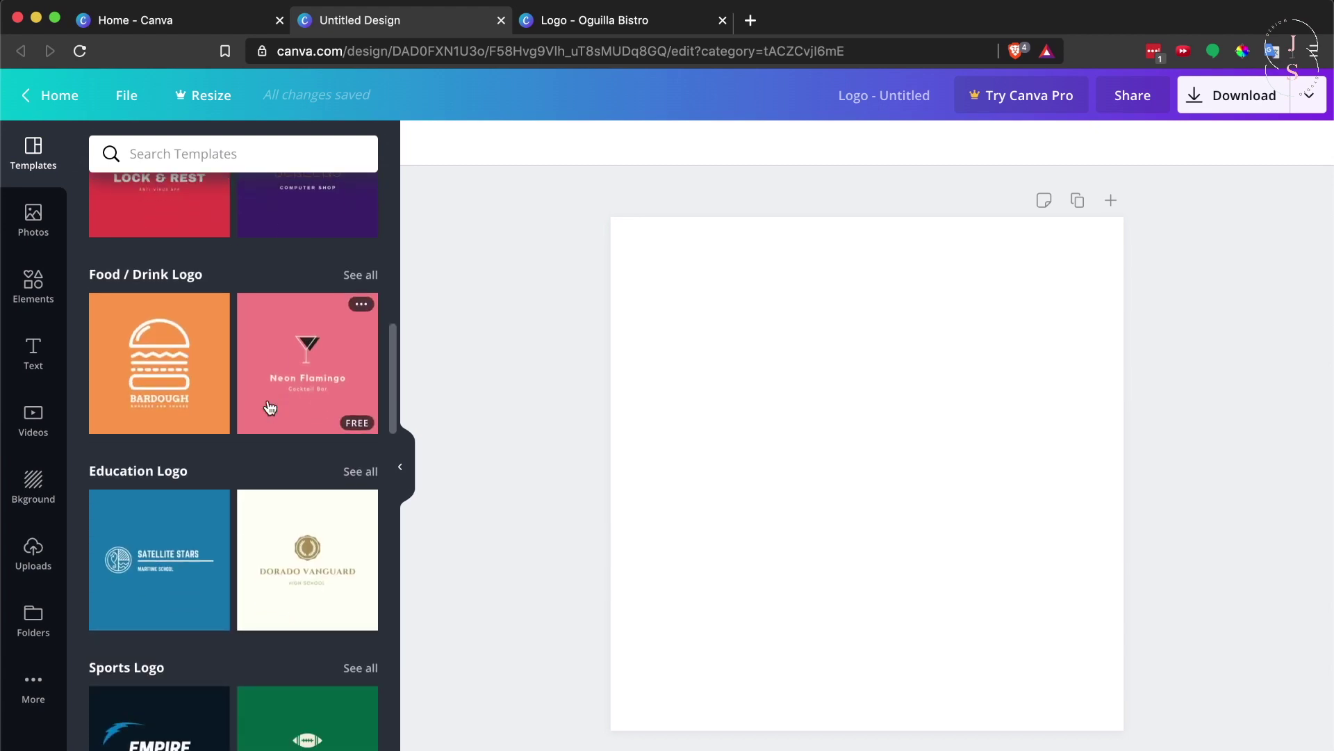
{"action": "scroll", "coordinate": [270, 407], "scroll_direction": "down", "scroll_amount": 3}
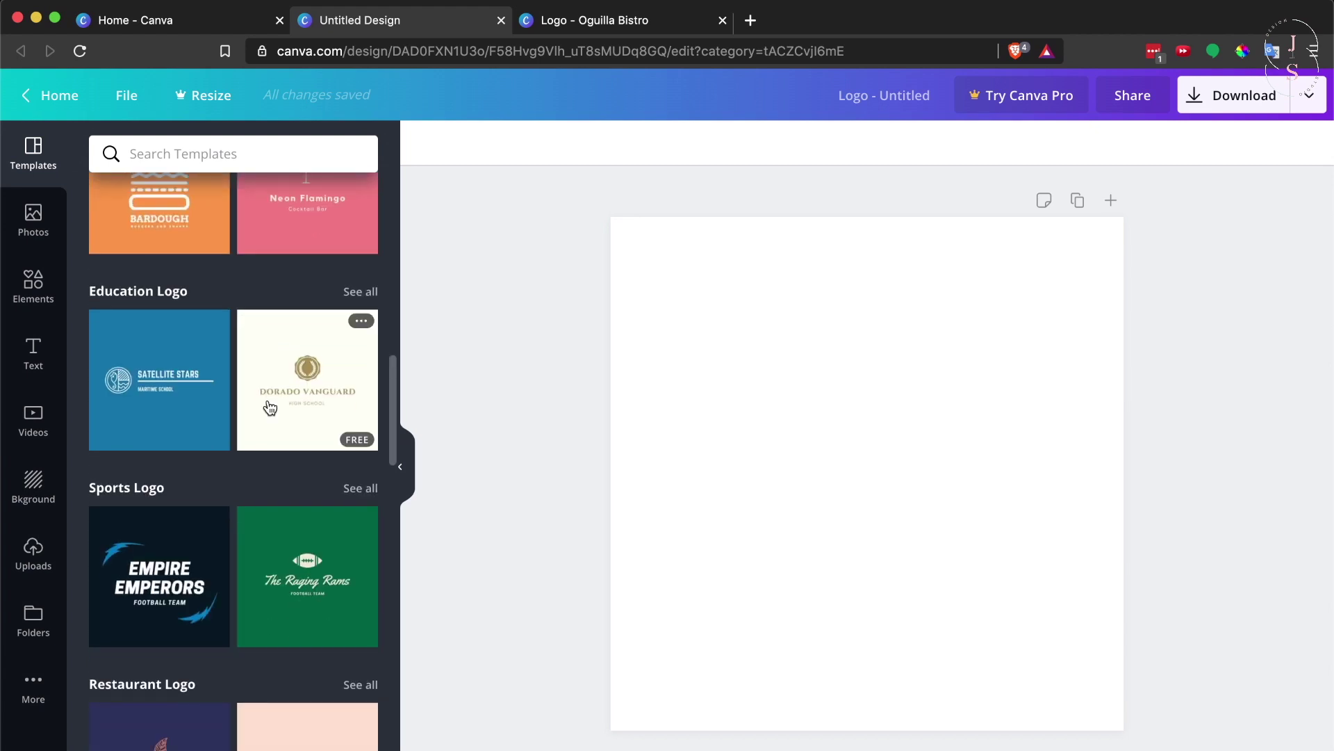
Look at the Elements and Text panels, then return to the logo templates list
{"action": "left_click", "coordinate": [43, 301]}
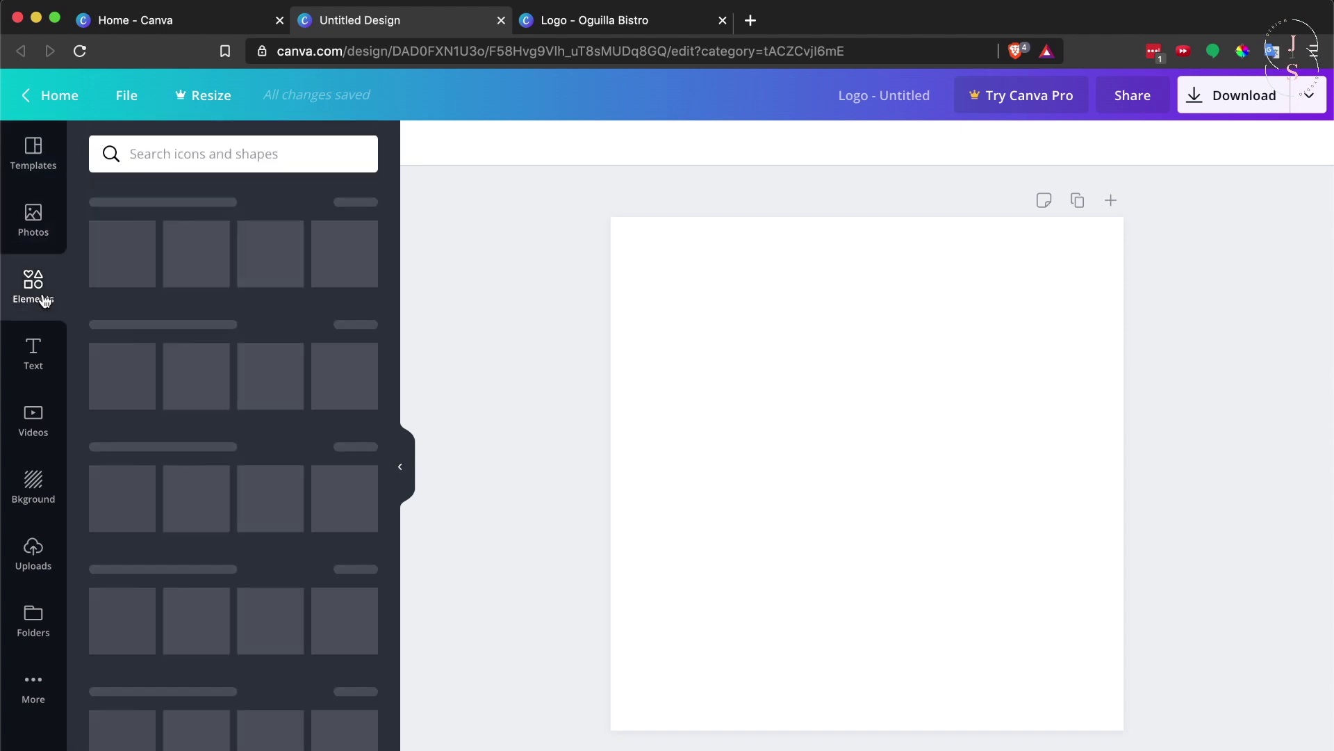
{"action": "left_click", "coordinate": [50, 342]}
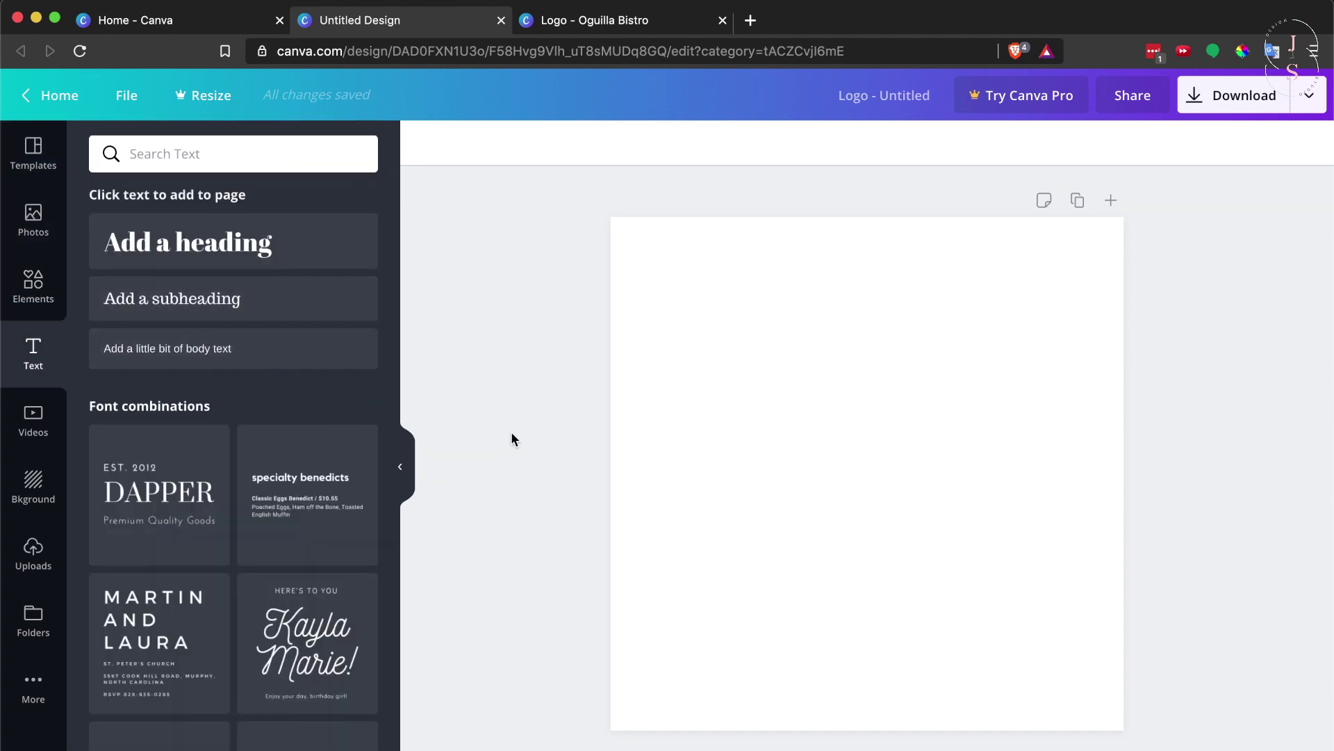
{"action": "left_click", "coordinate": [34, 151]}
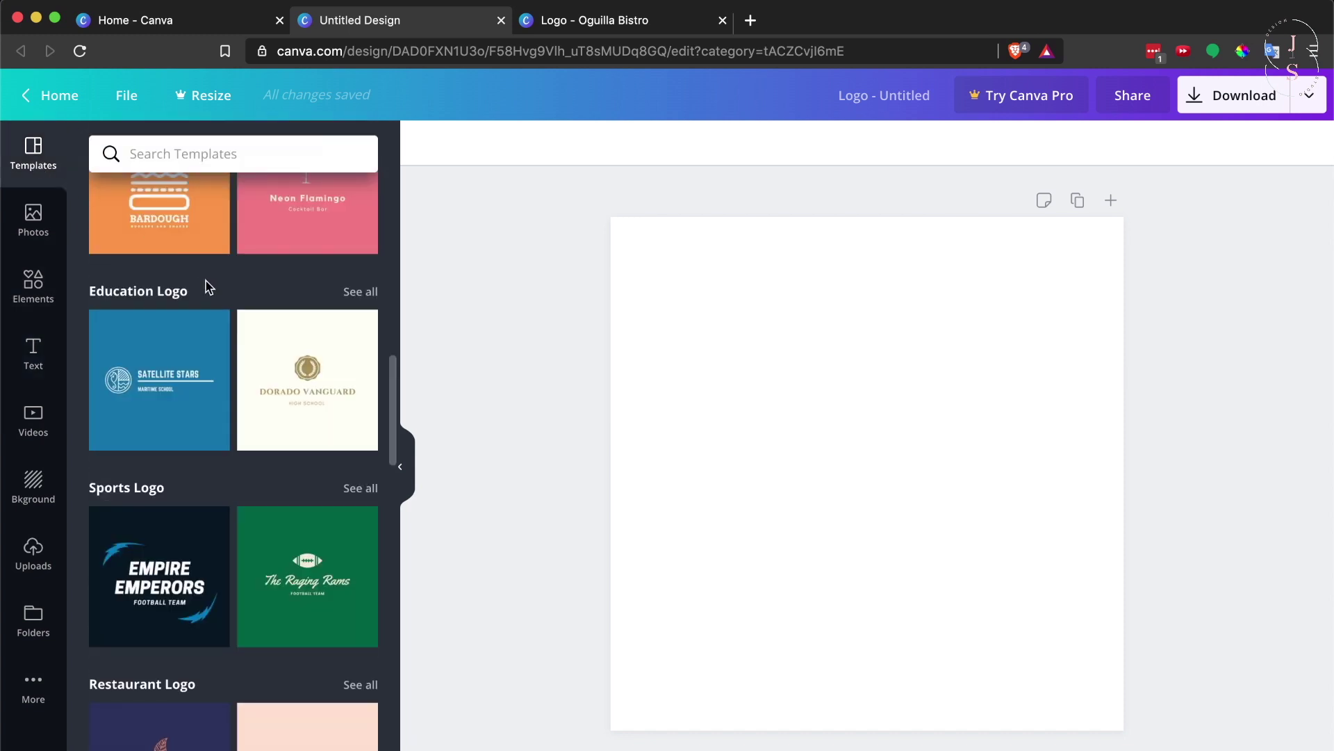
{"action": "scroll", "coordinate": [233, 301], "scroll_direction": "down", "scroll_amount": 2}
{"action": "scroll", "coordinate": [233, 306], "scroll_direction": "up", "scroll_amount": 5}
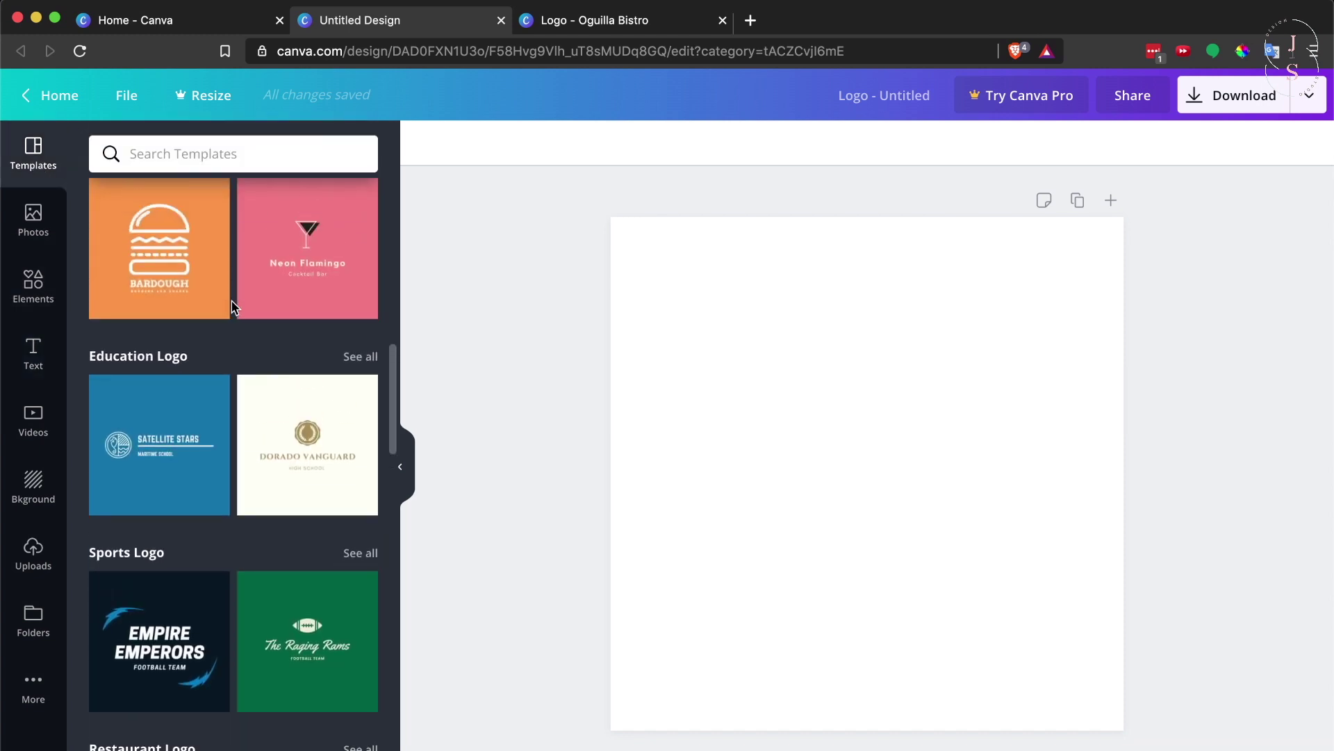
{"action": "scroll", "coordinate": [232, 304], "scroll_direction": "up", "scroll_amount": 2}
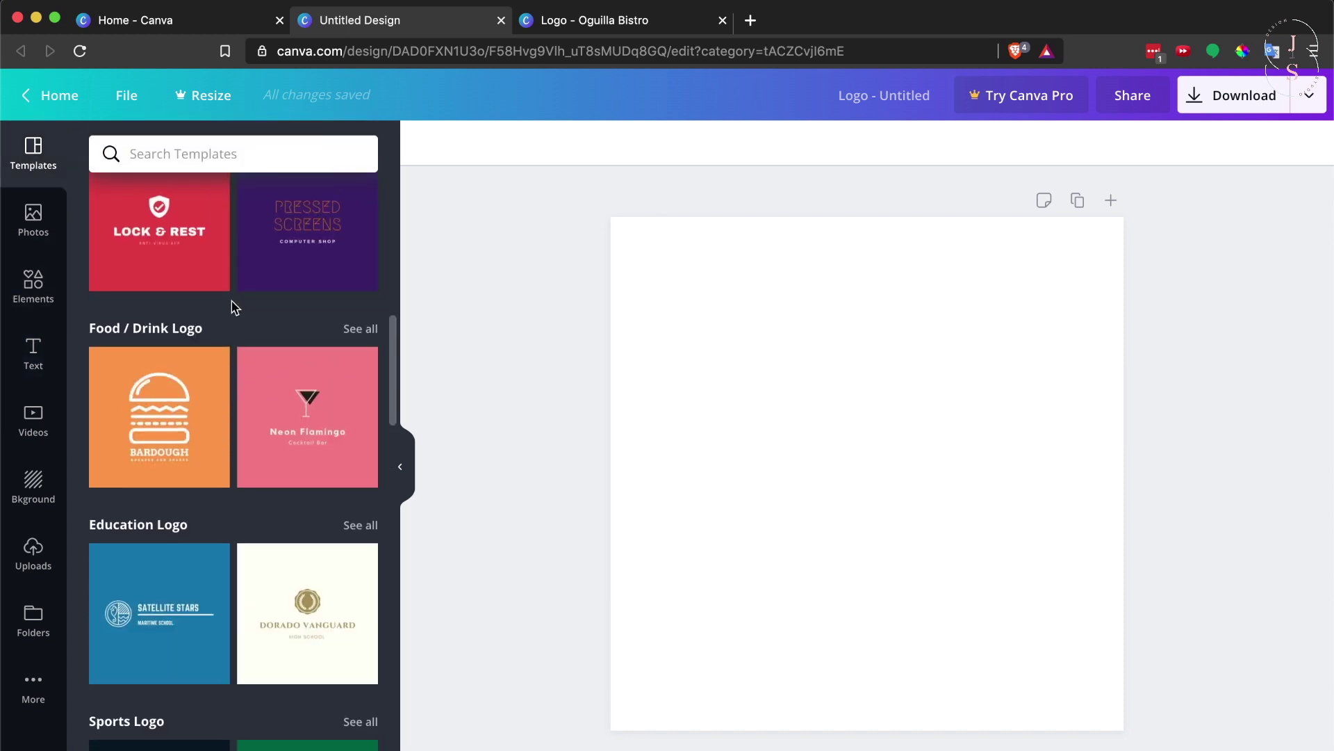
Apply the Neon Flamingo template and replace its title with the artist's name
{"action": "left_click", "coordinate": [330, 444]}
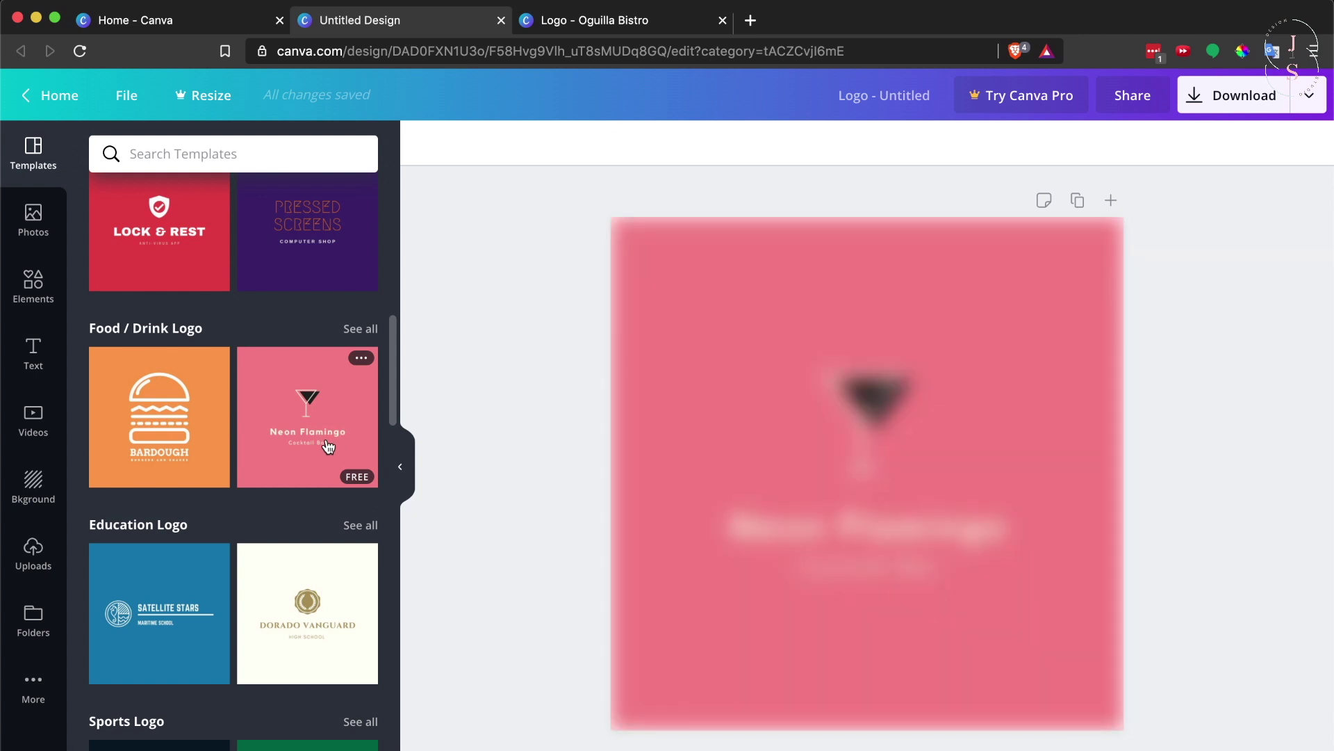
{"action": "left_click", "coordinate": [832, 537]}
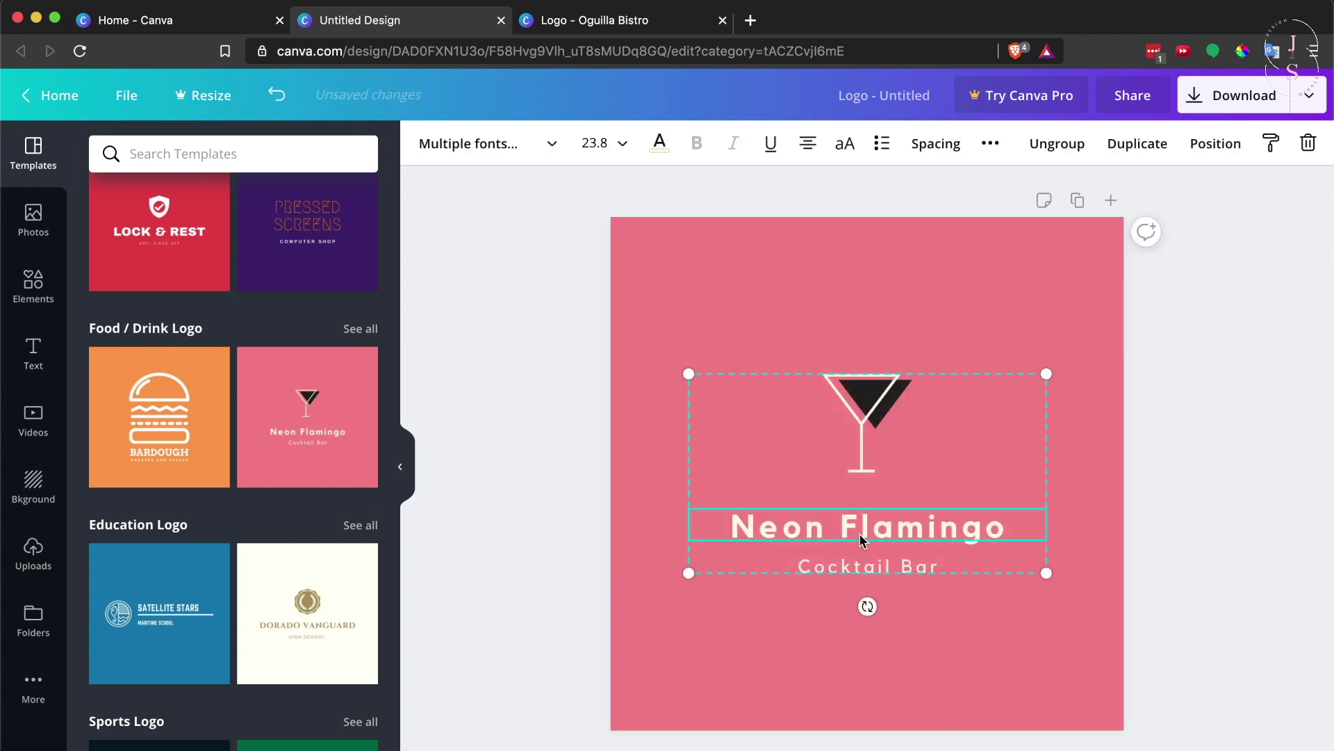
{"action": "double_click", "coordinate": [860, 532]}
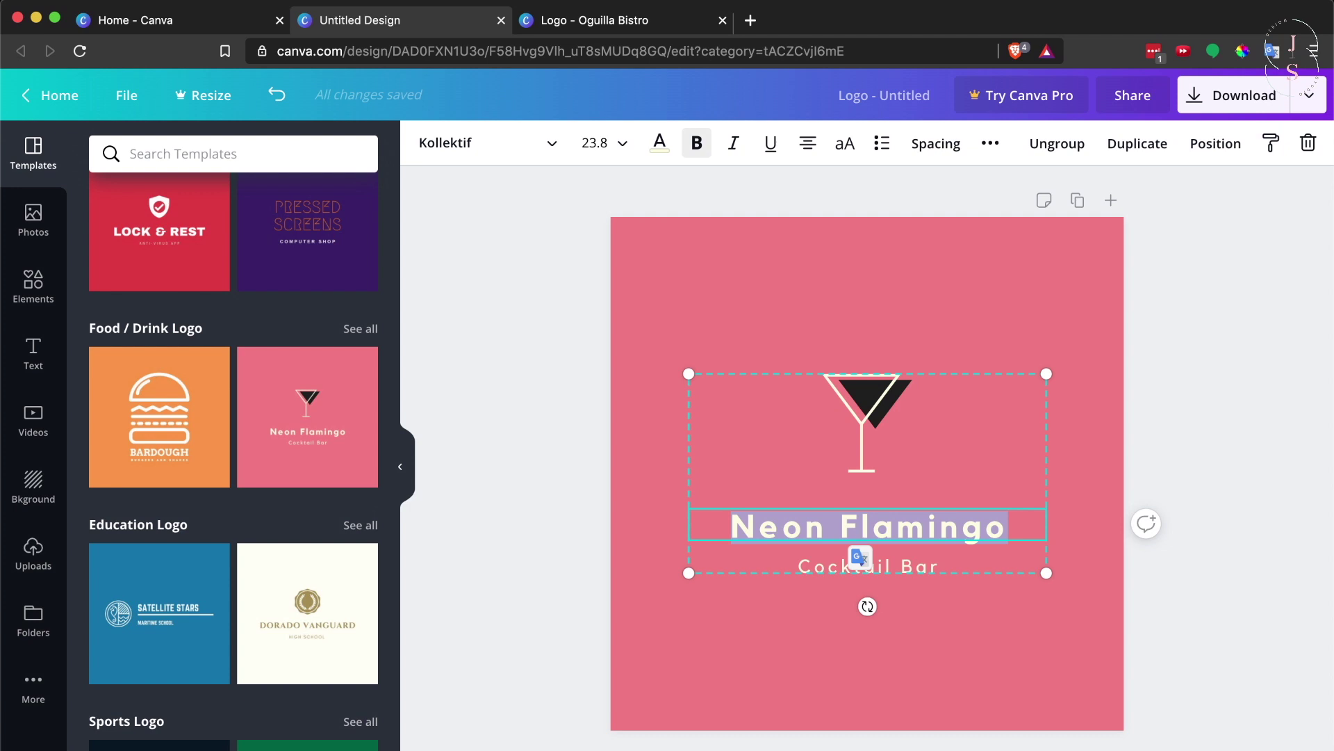
Change the Cocktail Bar subtitle to 'Makeup Artist' and delete the cocktail-glass graphic
{"action": "triple_click", "coordinate": [868, 567]}
{"action": "type", "text": "Makeup Ar"}
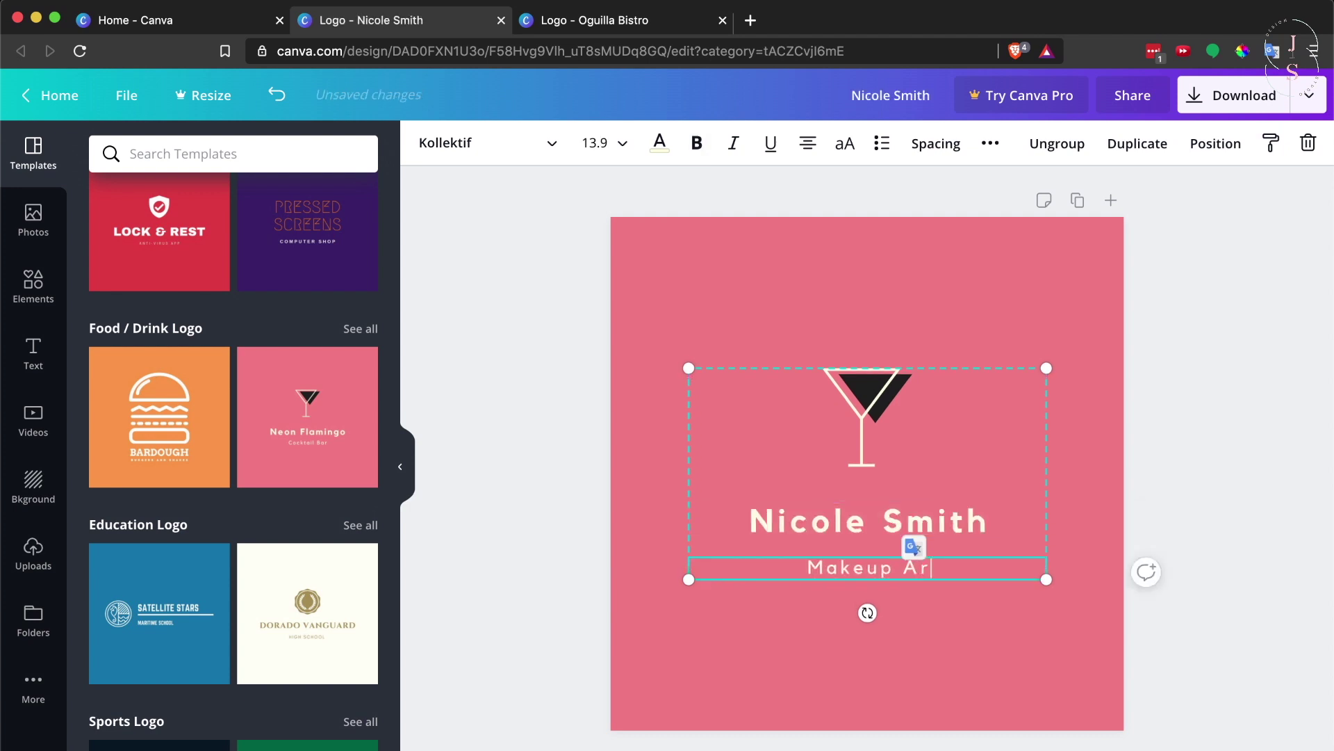
{"action": "type", "text": "tist"}
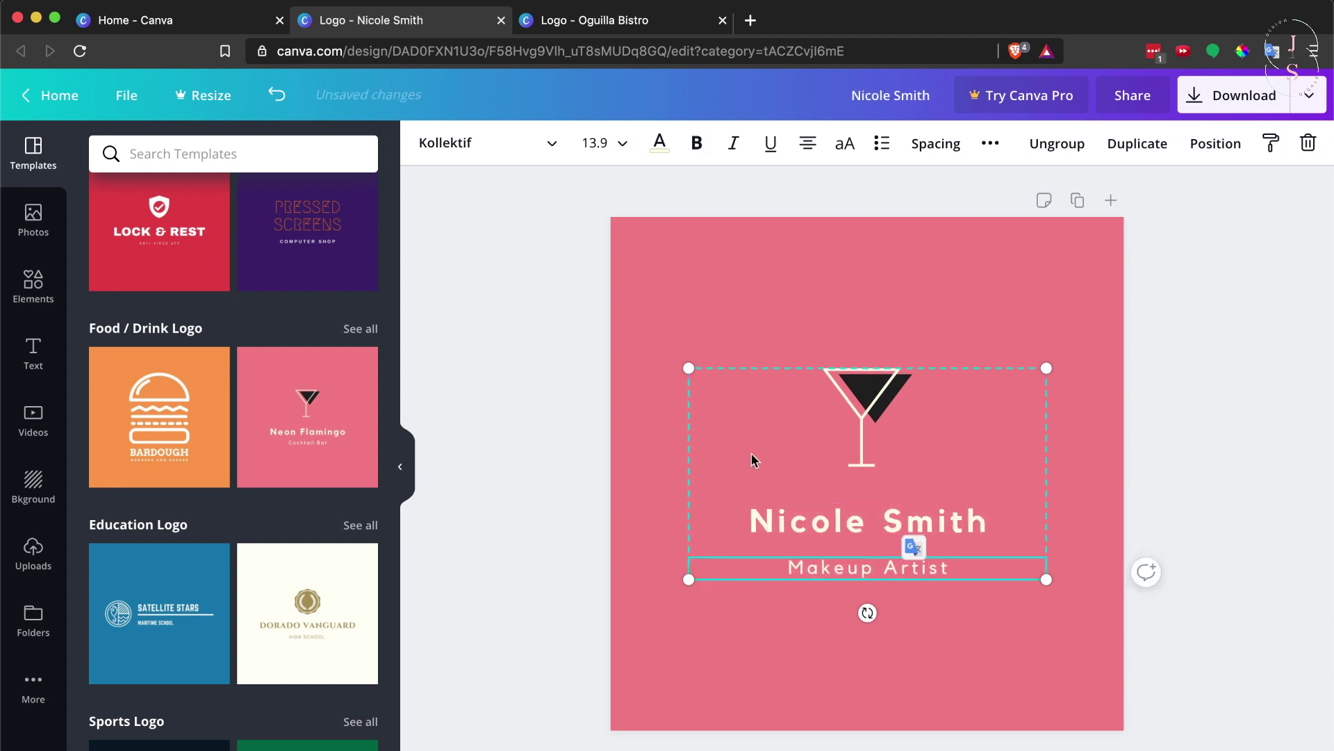
{"action": "left_click", "coordinate": [640, 461]}
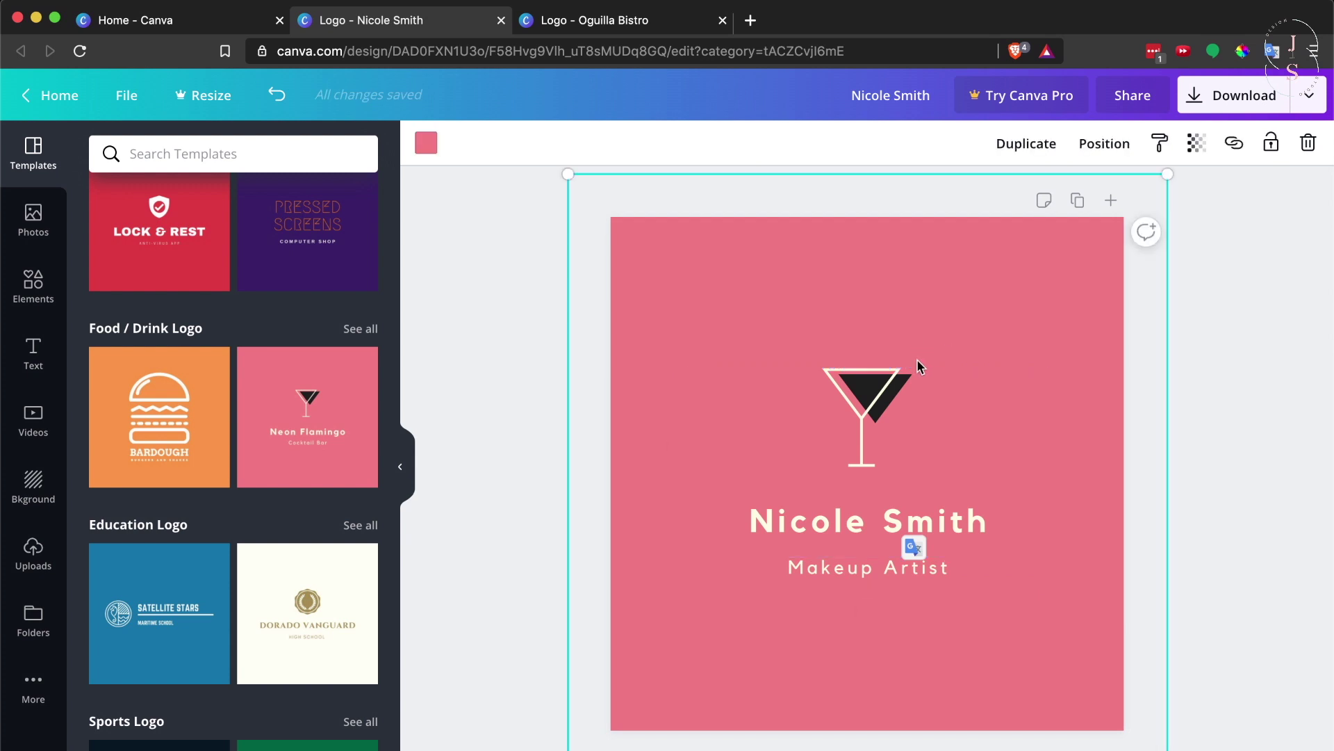
{"action": "double_click", "coordinate": [871, 405]}
{"action": "key", "text": "Delete"}
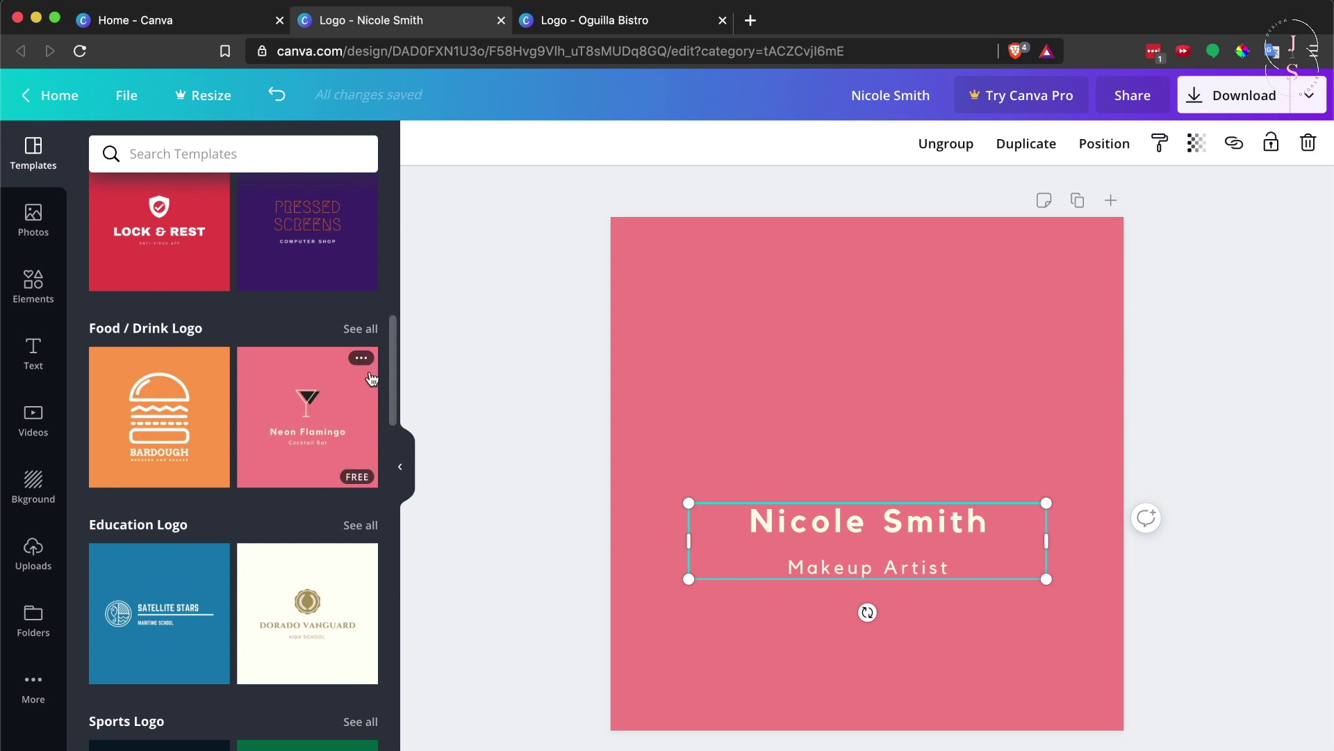
Search Elements for 'makeup' and browse the lipstick, brush and palette graphics
{"action": "left_click", "coordinate": [36, 307]}
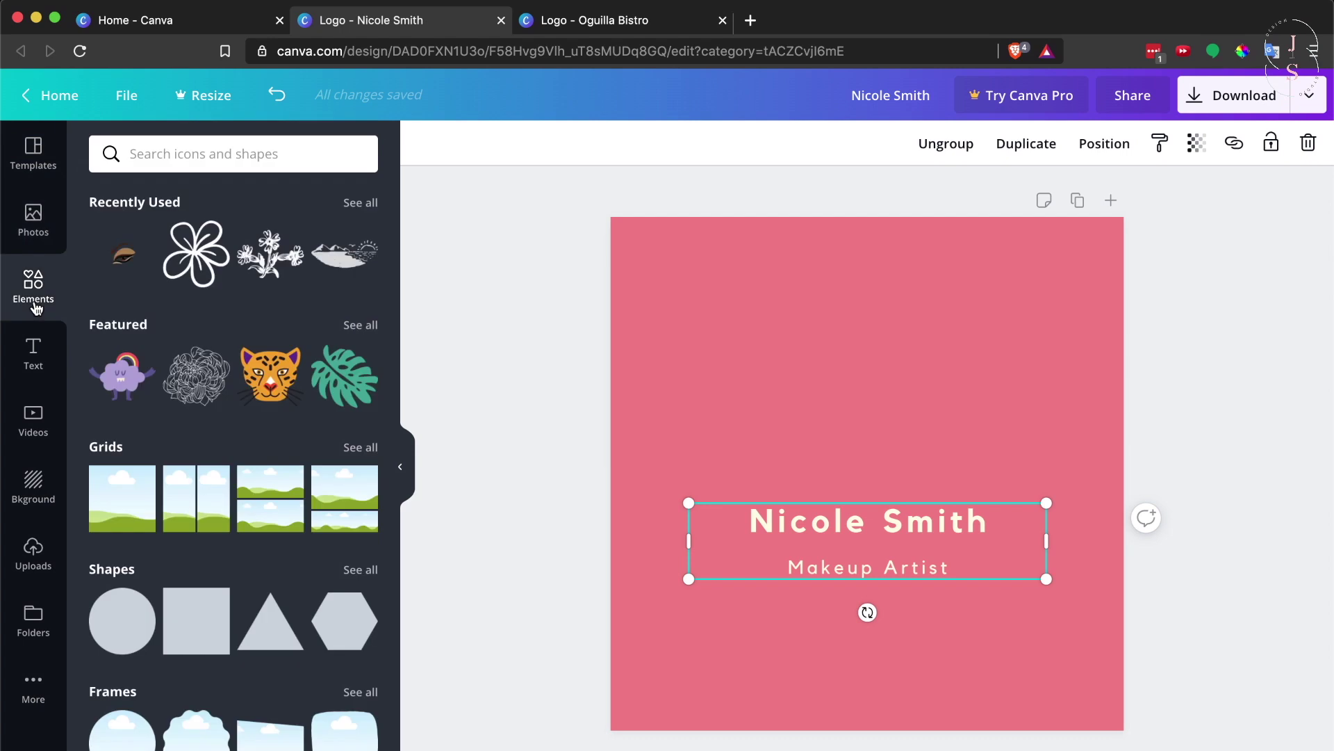
{"action": "left_click", "coordinate": [250, 155]}
{"action": "type", "text": "makeu"}
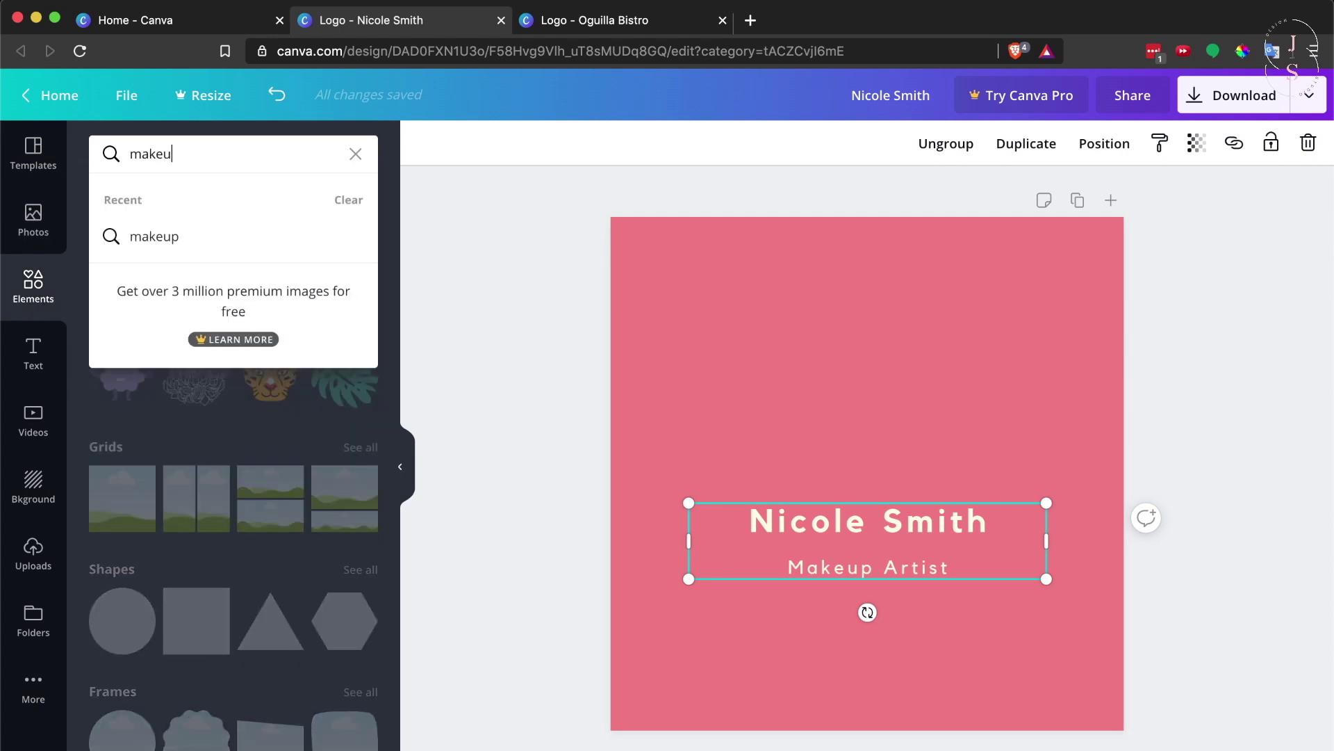
{"action": "type", "text": "p"}
{"action": "key", "text": "Return"}
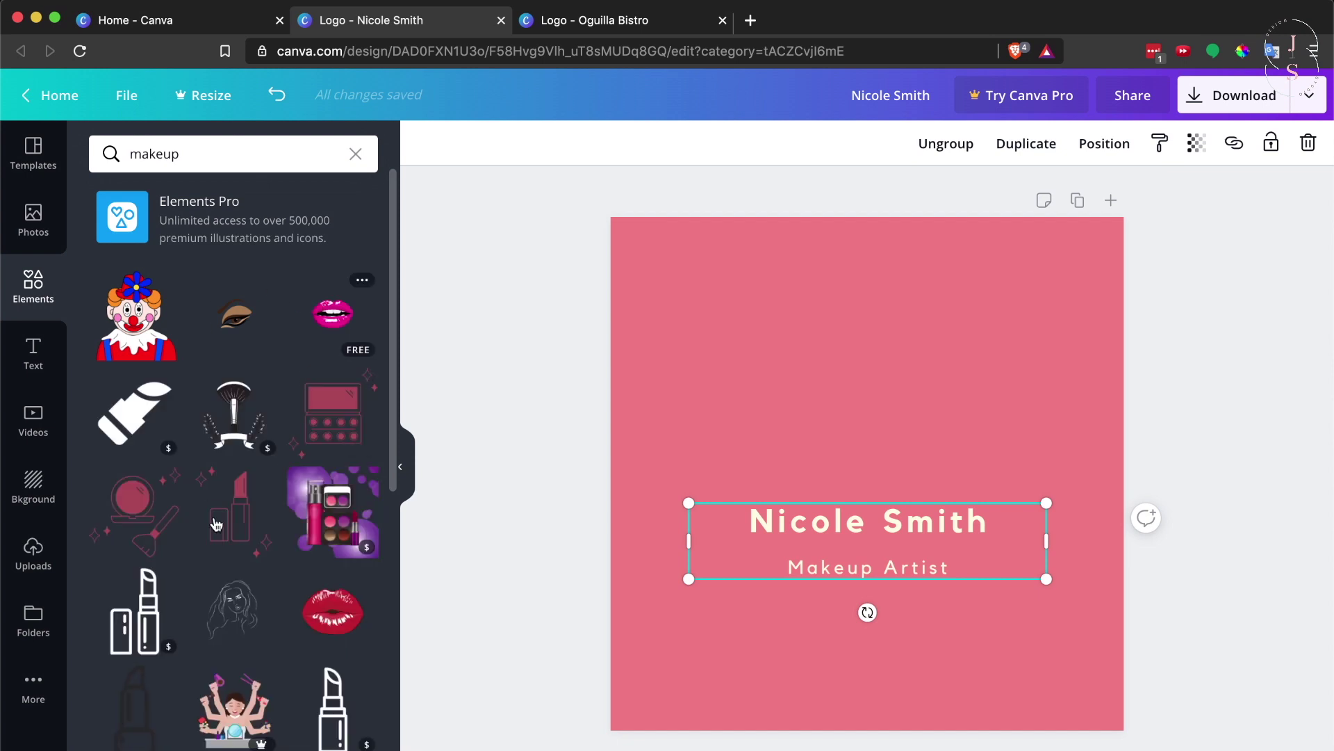
{"action": "scroll", "coordinate": [216, 524], "scroll_direction": "down", "scroll_amount": 10}
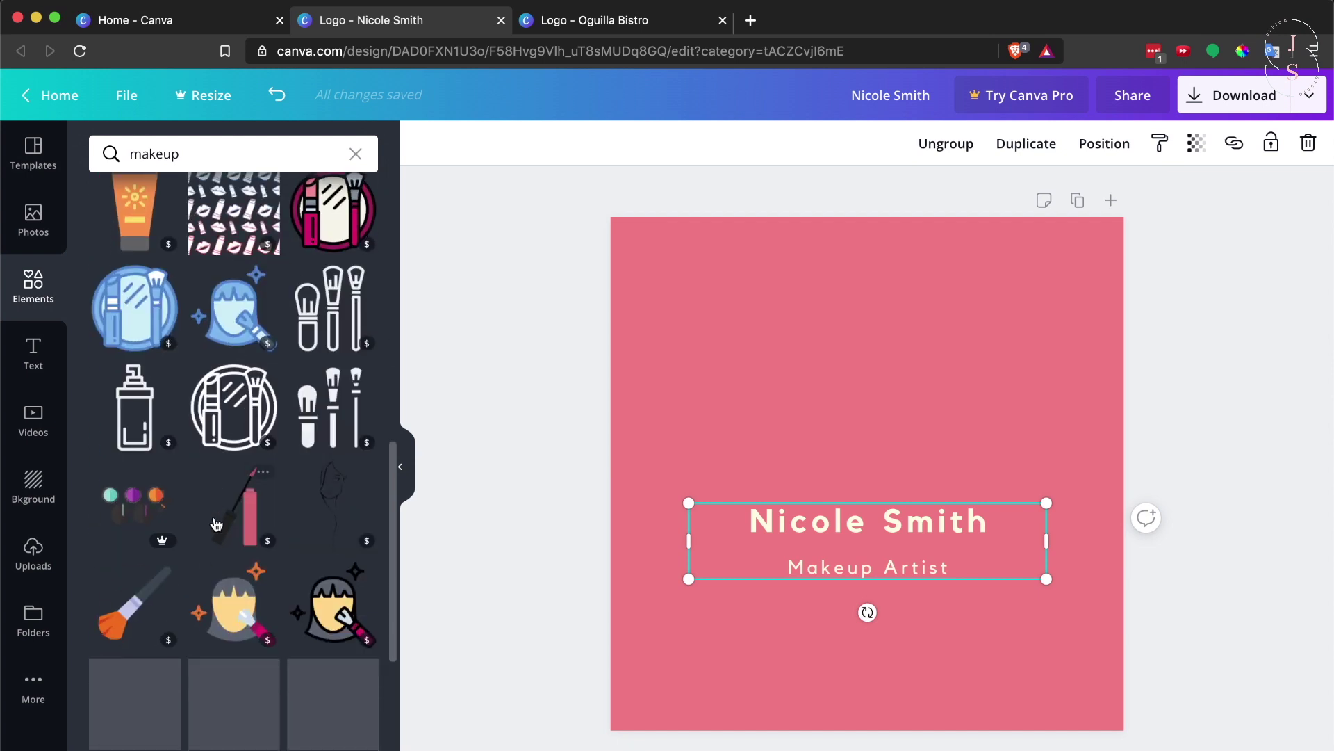
{"action": "scroll", "coordinate": [216, 524], "scroll_direction": "up", "scroll_amount": 10}
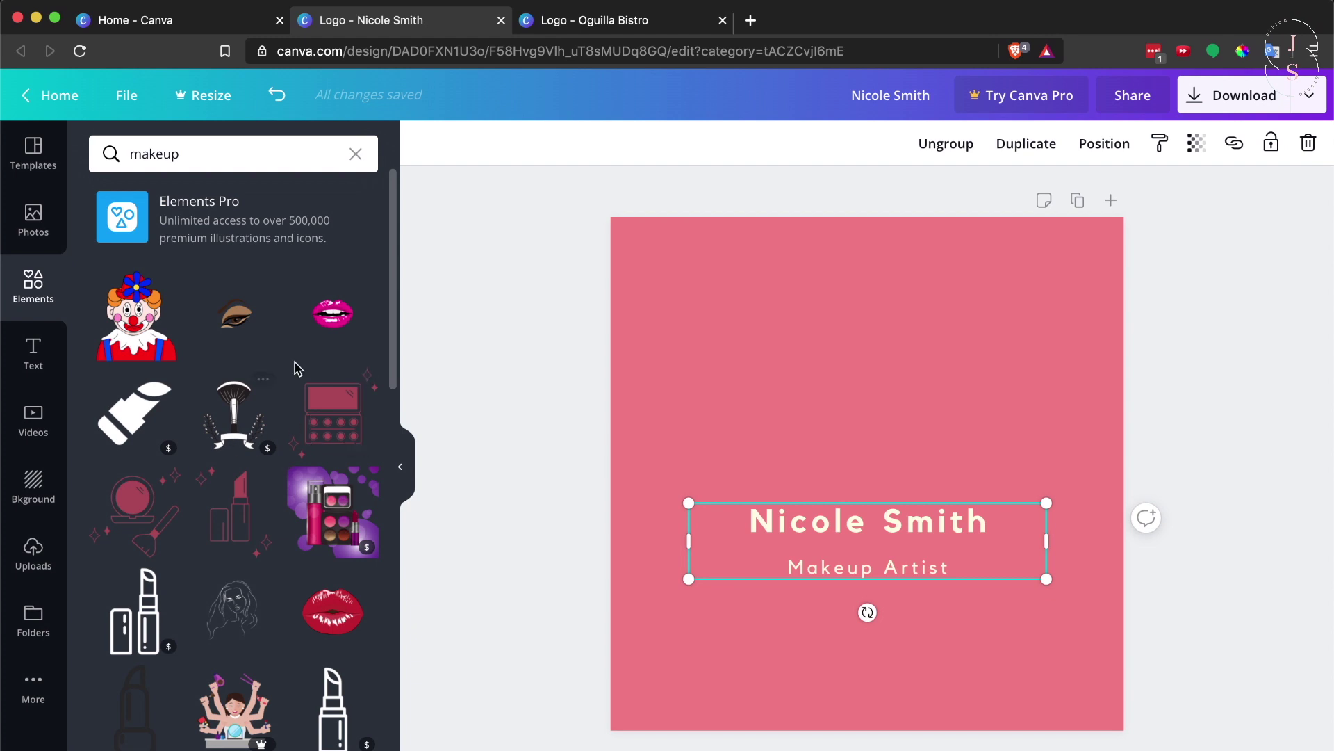
{"action": "scroll", "coordinate": [269, 539], "scroll_direction": "down", "scroll_amount": 5}
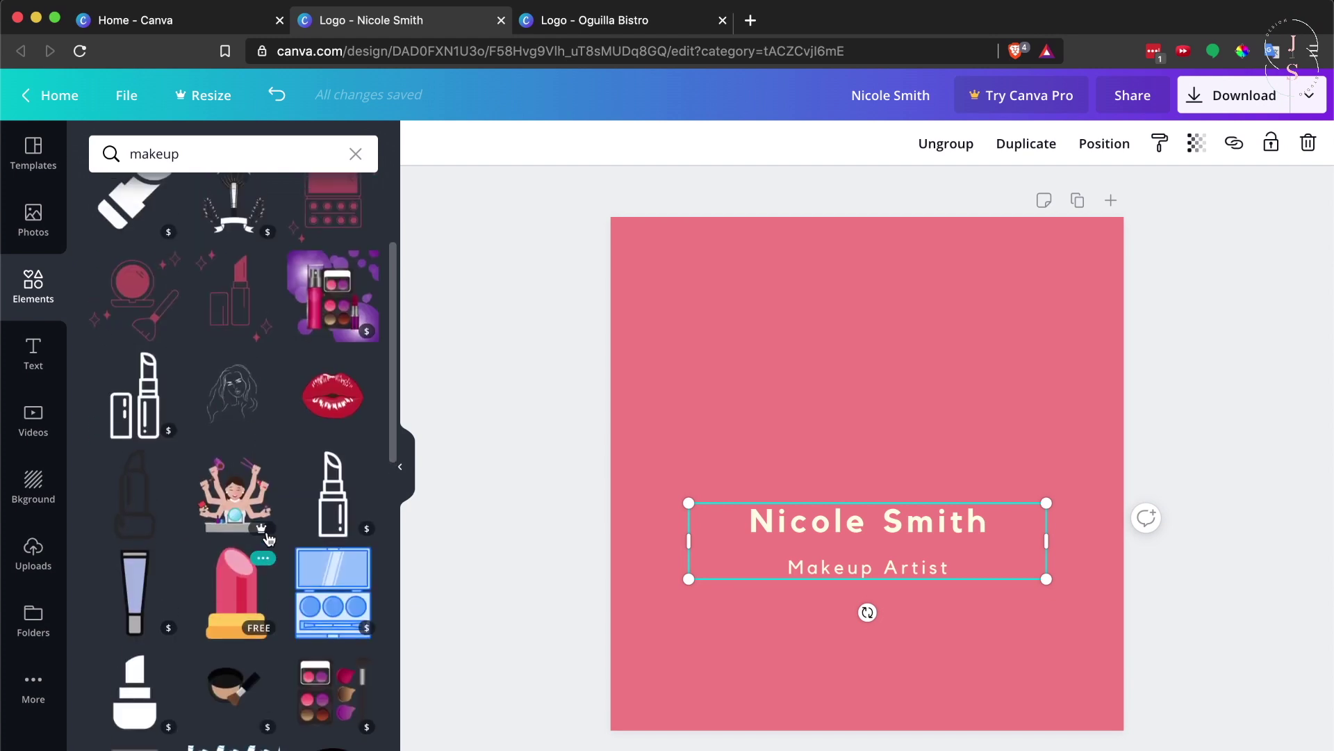
{"action": "scroll", "coordinate": [269, 538], "scroll_direction": "up", "scroll_amount": 5}
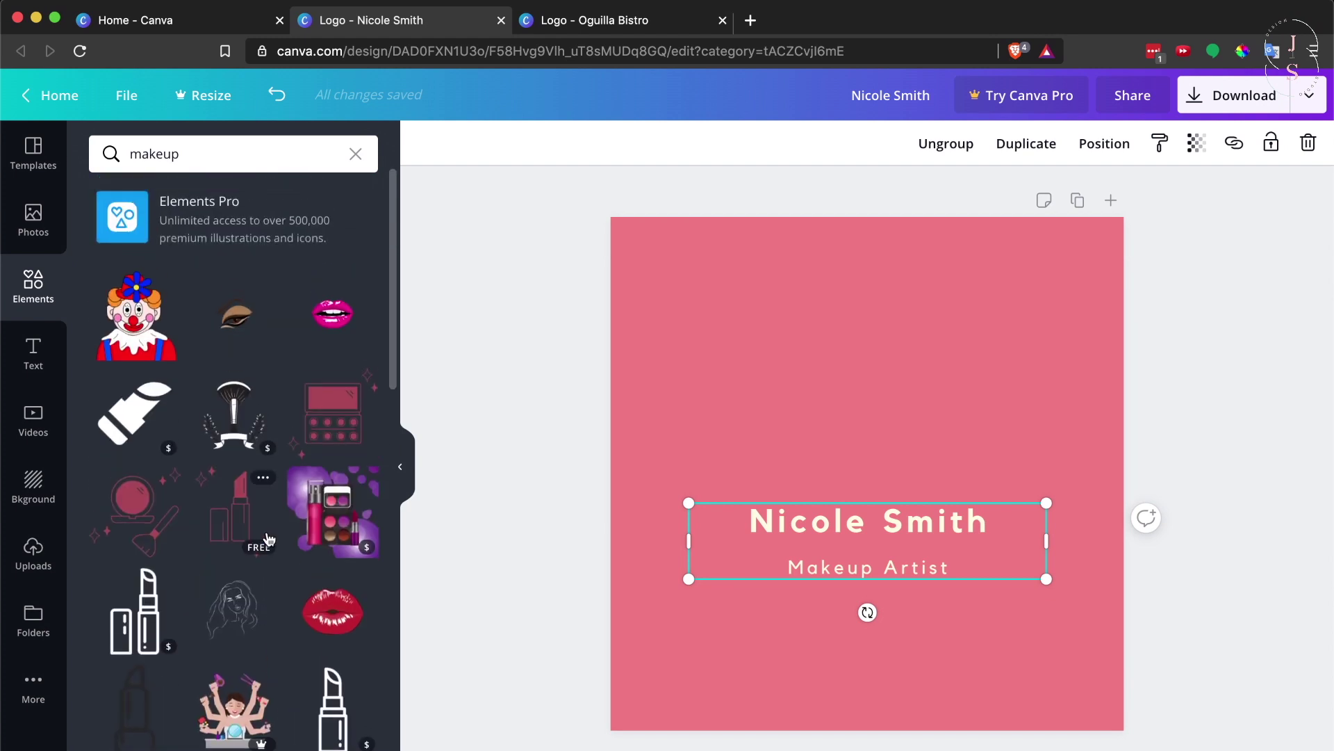
Add the eyeshadow eye graphic, resize it, and position it above the name with the text
{"action": "left_click", "coordinate": [240, 317]}
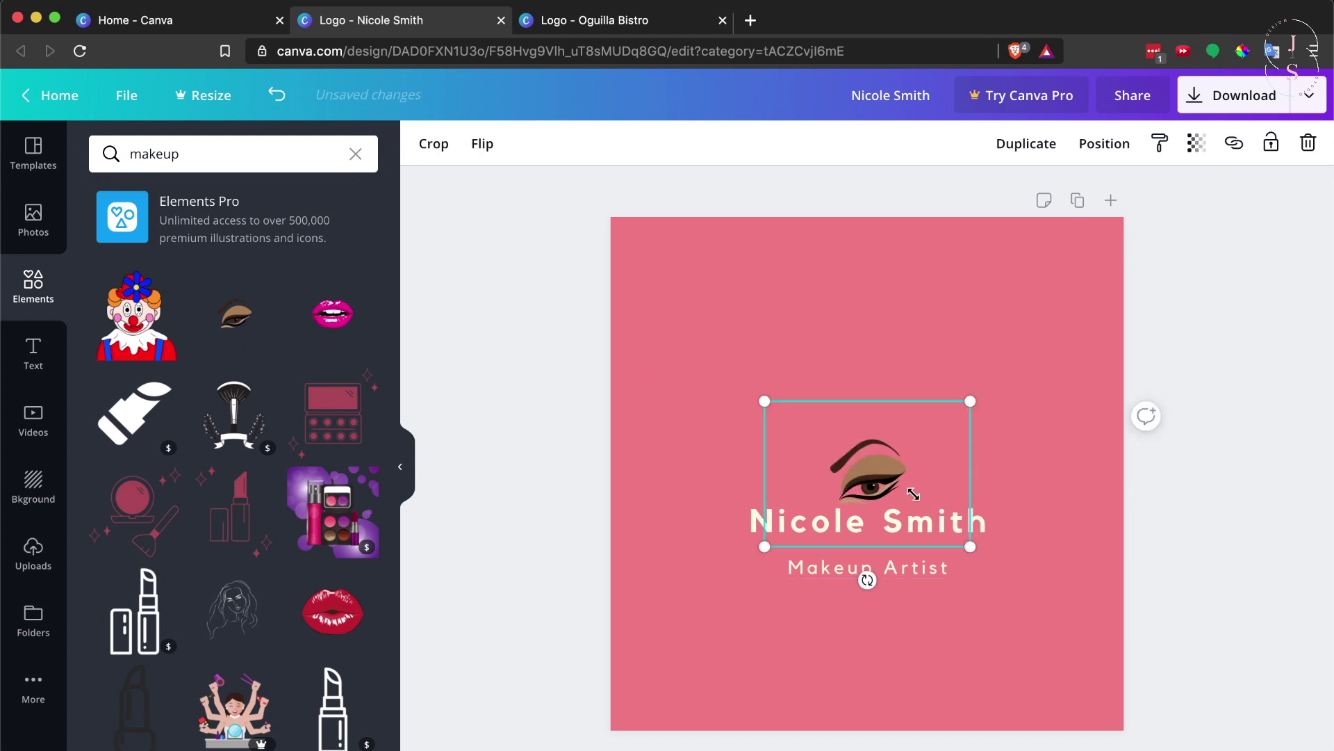
{"action": "left_click_drag", "start_coordinate": [913, 493], "coordinate": [947, 505]}
{"action": "left_click_drag", "start_coordinate": [865, 455], "coordinate": [927, 481]}
{"action": "left_click", "coordinate": [973, 533], "text": "shift"}
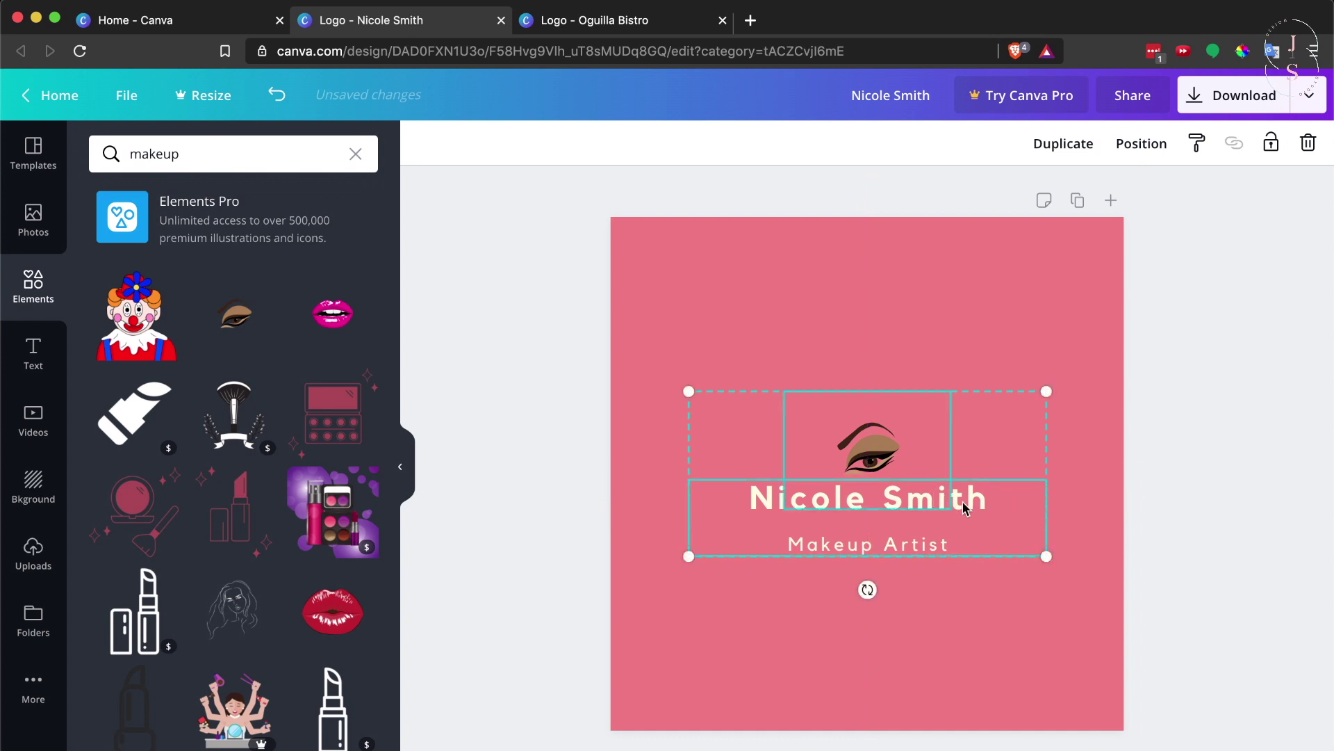
{"action": "left_click", "coordinate": [1074, 310]}
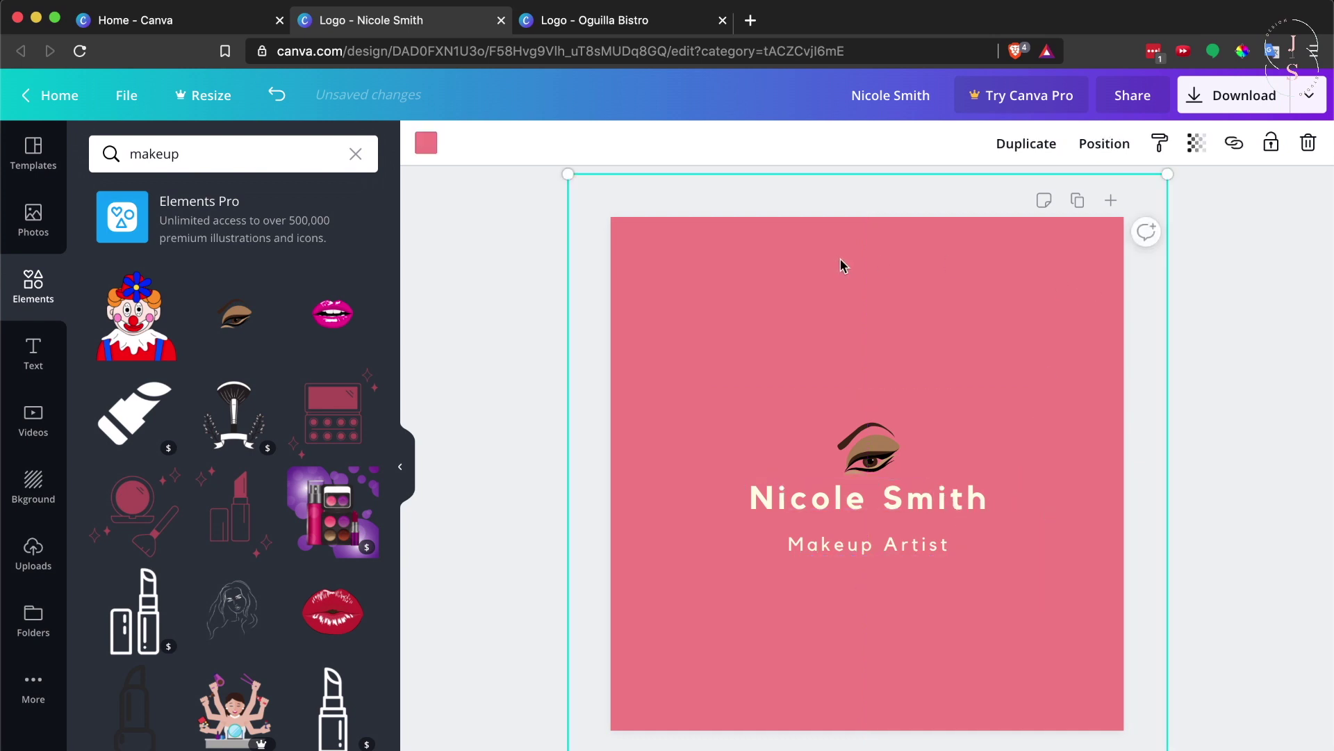
{"action": "left_click", "coordinate": [426, 145]}
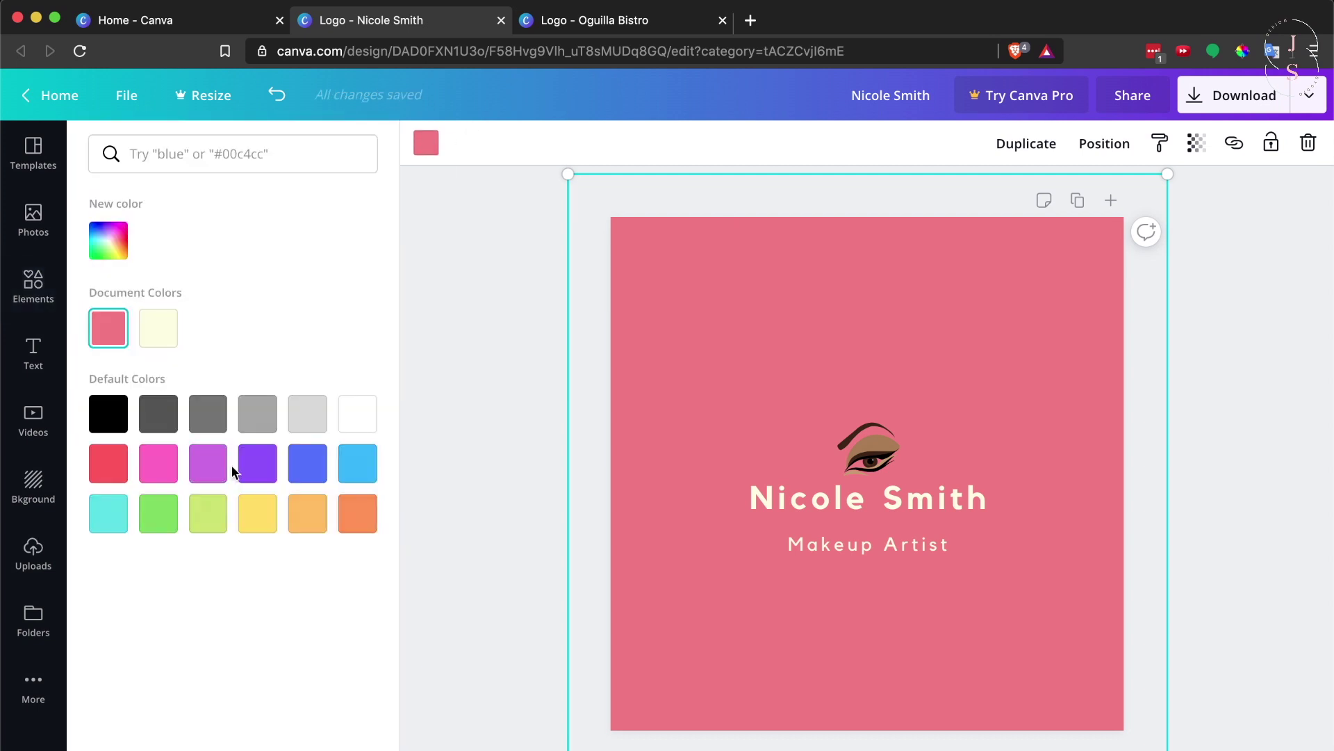
{"action": "left_click", "coordinate": [158, 467]}
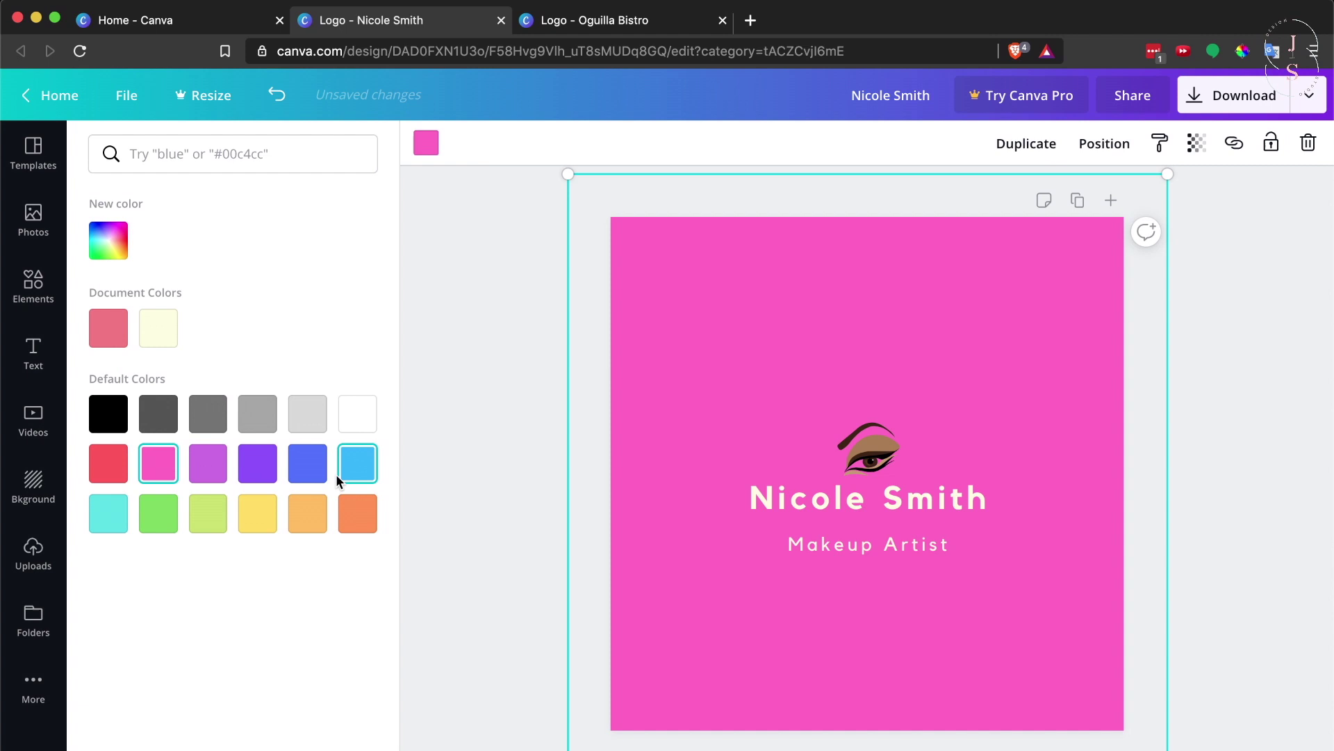
{"action": "left_click", "coordinate": [312, 423]}
{"action": "left_click", "coordinate": [360, 417]}
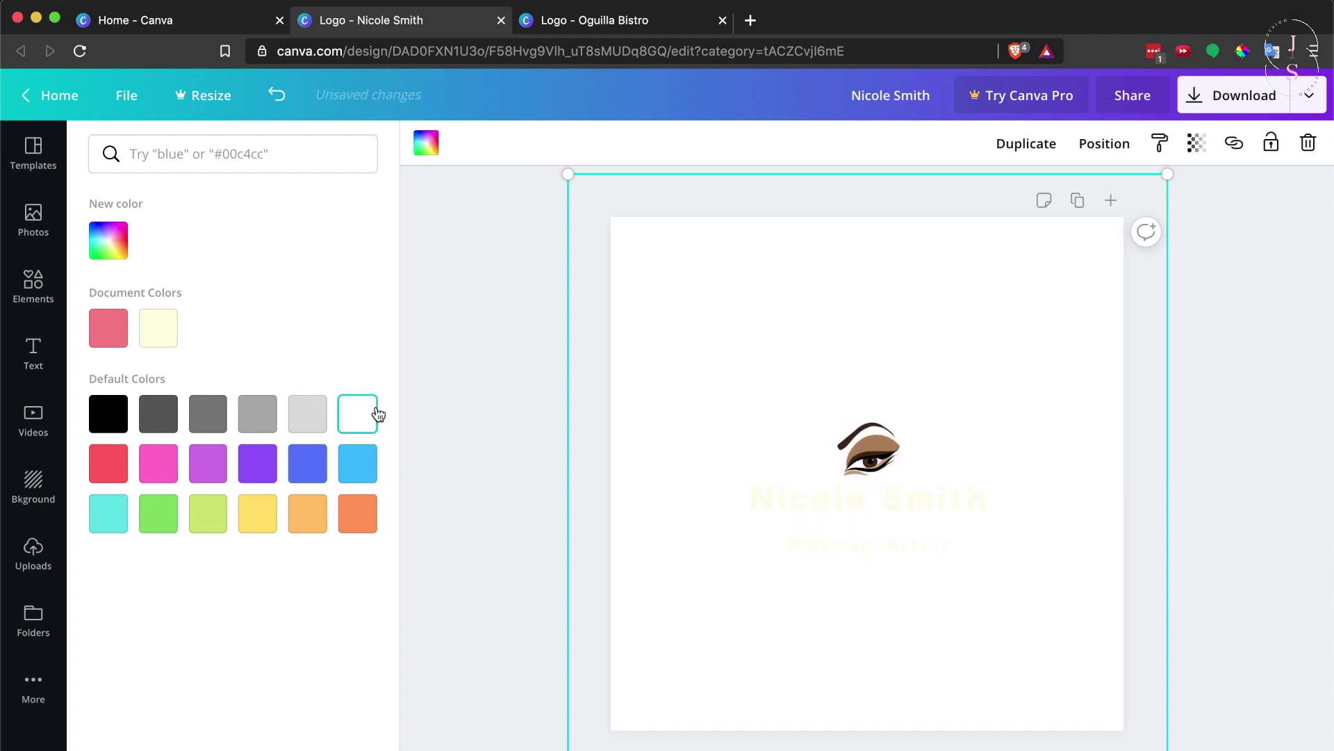
{"action": "left_click", "coordinate": [358, 463]}
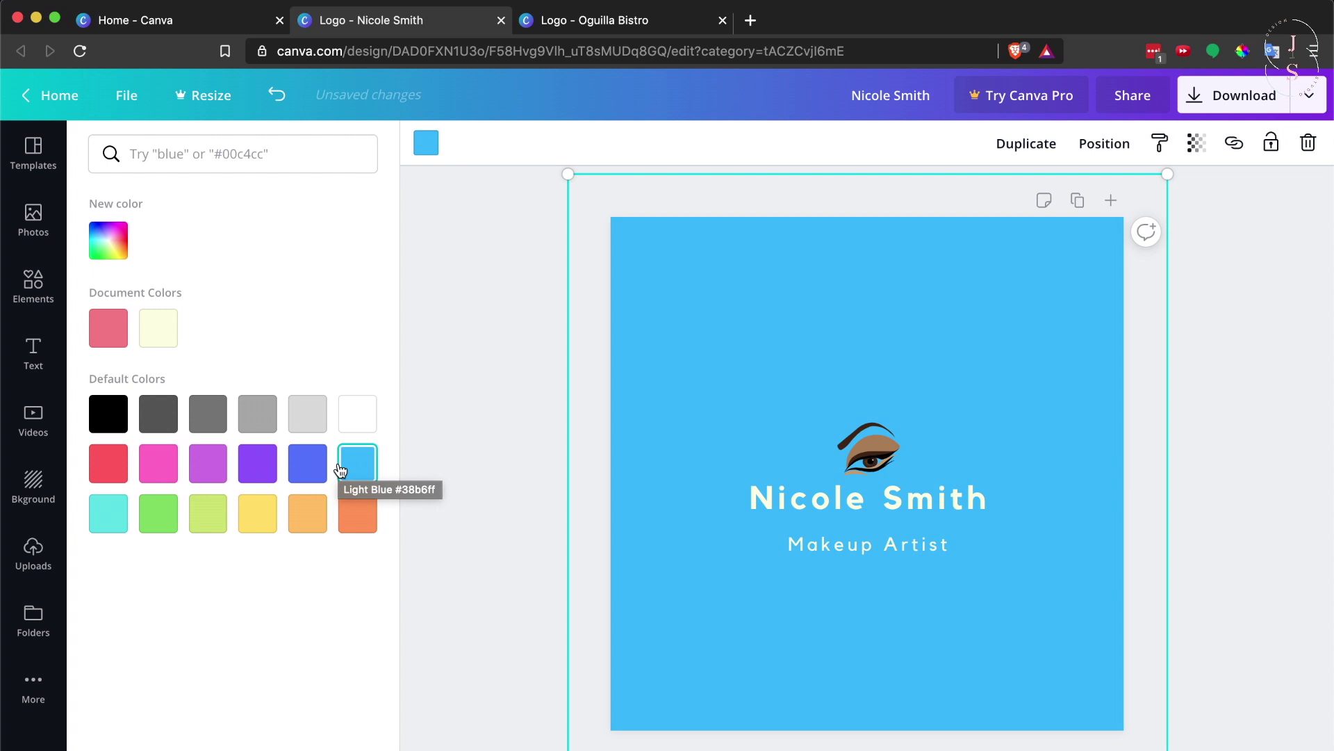
{"action": "left_click", "coordinate": [112, 338]}
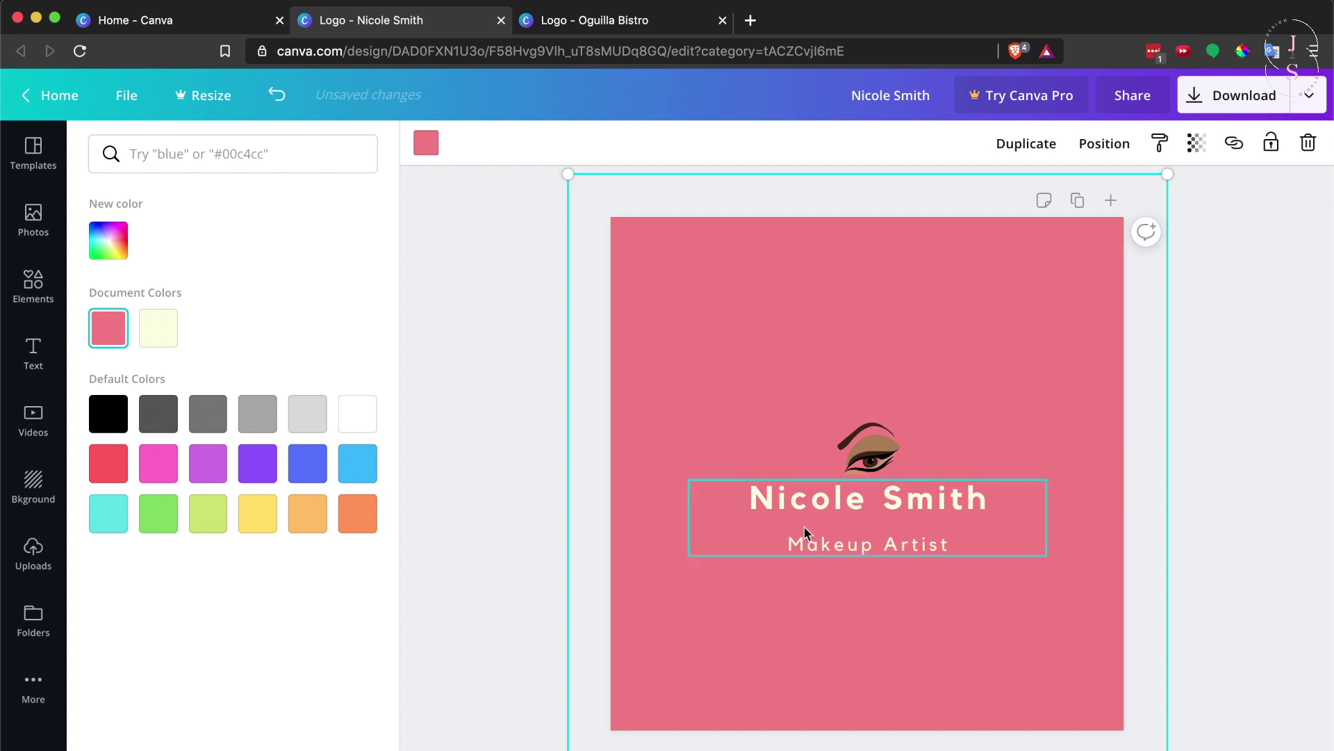
Set the name line in Playlist Script, found via 'calligraphy', and reduce letter spacing to 29
{"action": "double_click", "coordinate": [844, 503]}
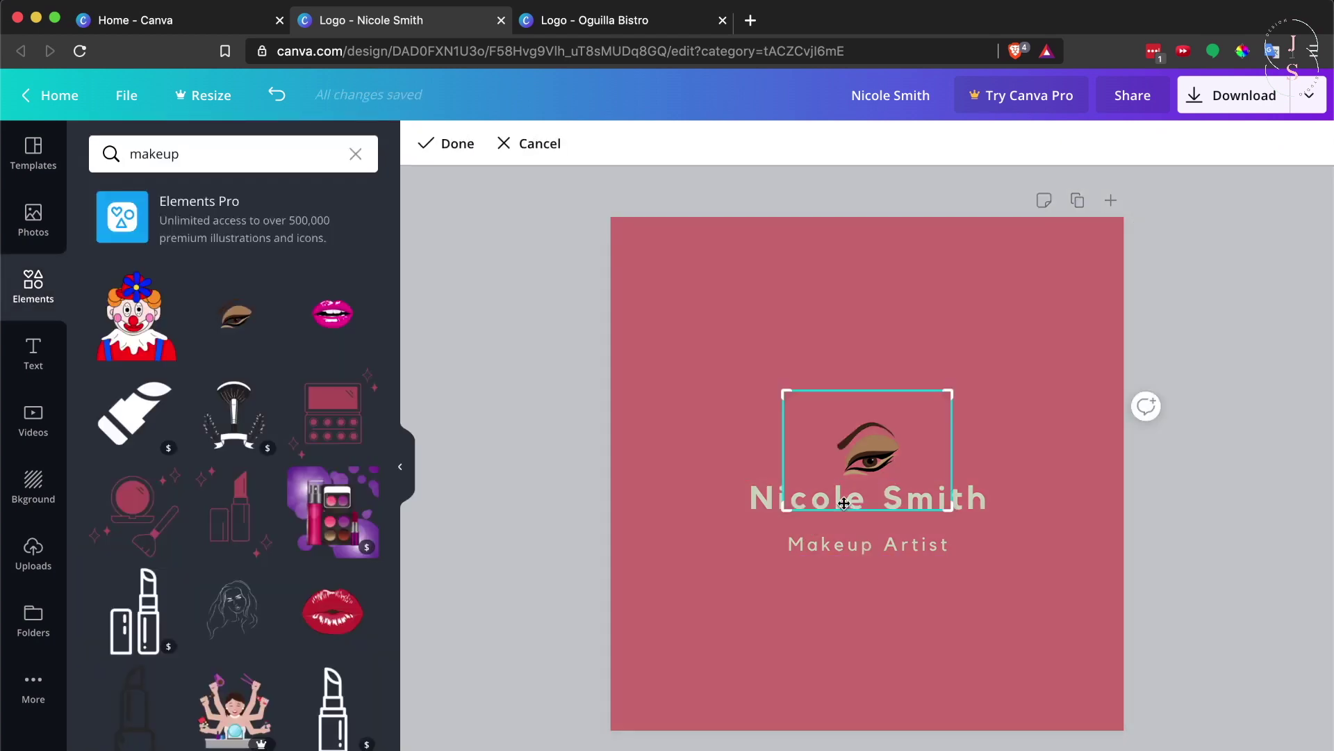
{"action": "left_click", "coordinate": [975, 501]}
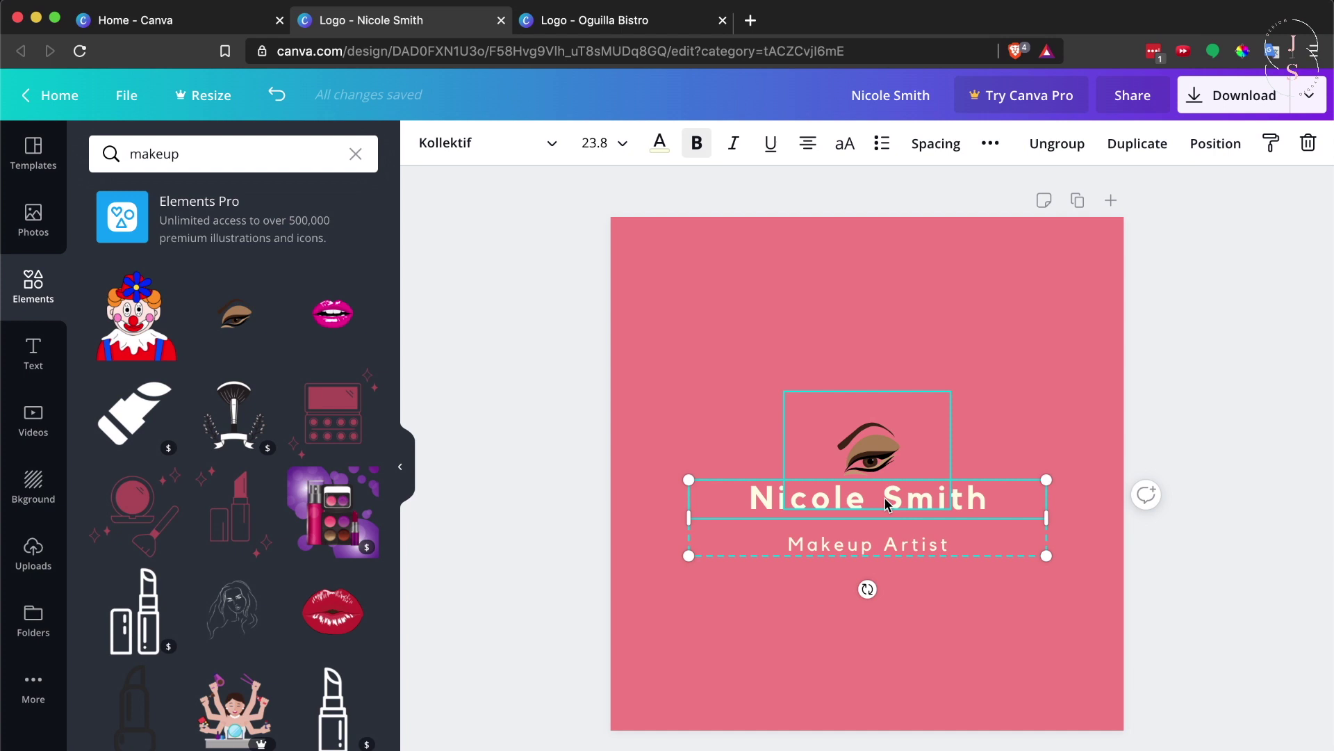
{"action": "double_click", "coordinate": [968, 499]}
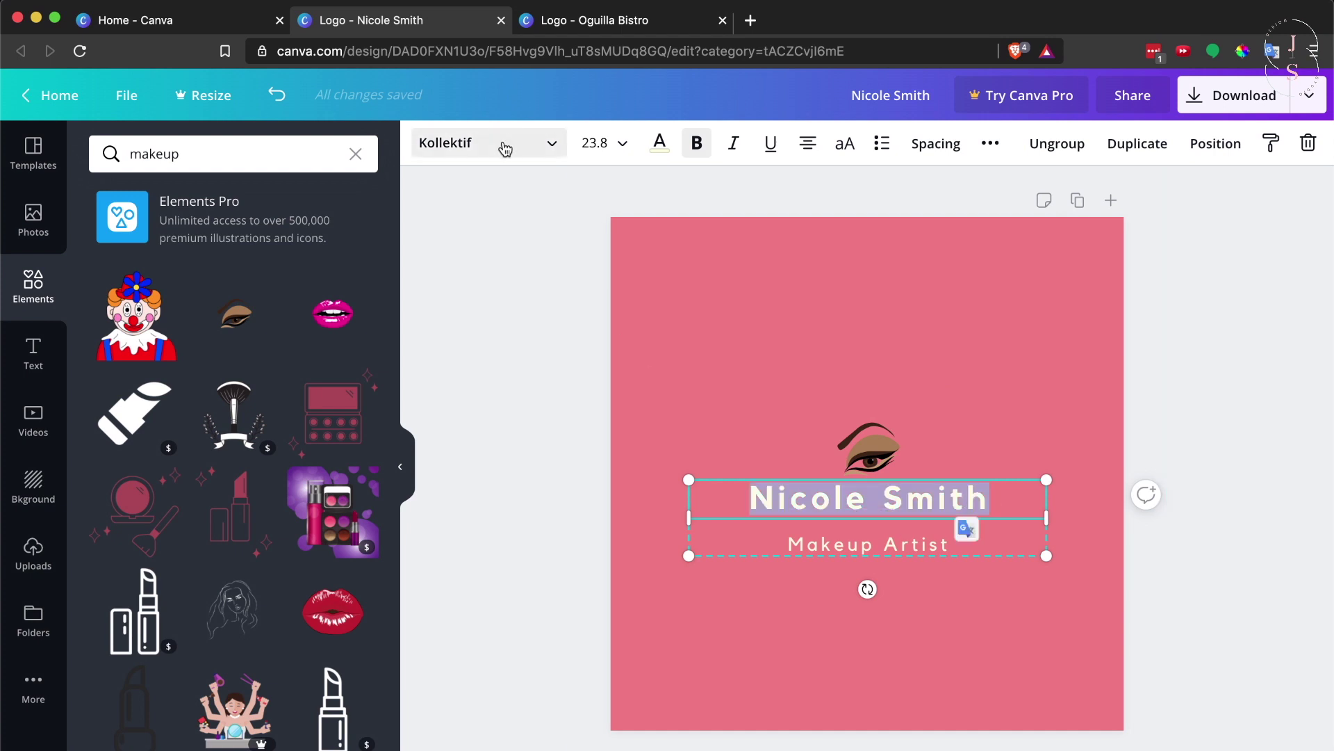
{"action": "left_click", "coordinate": [465, 151]}
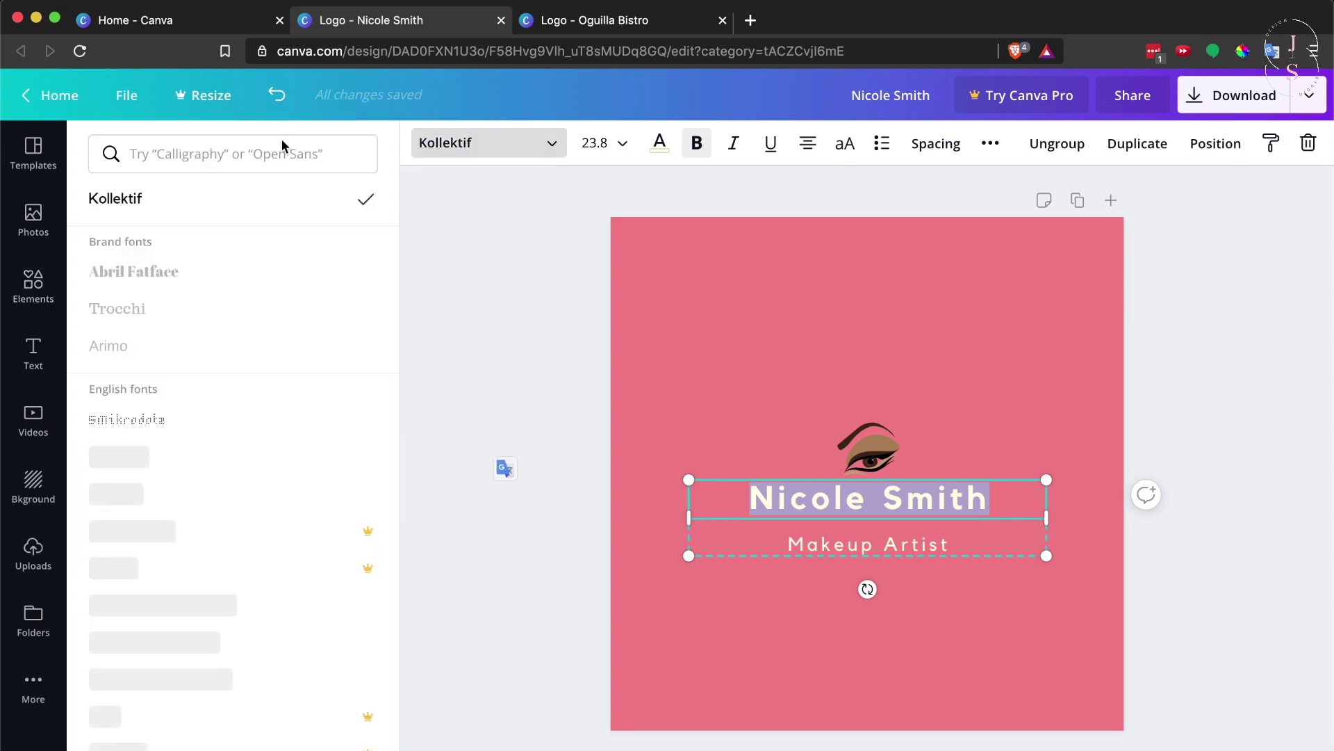
{"action": "left_click", "coordinate": [222, 156]}
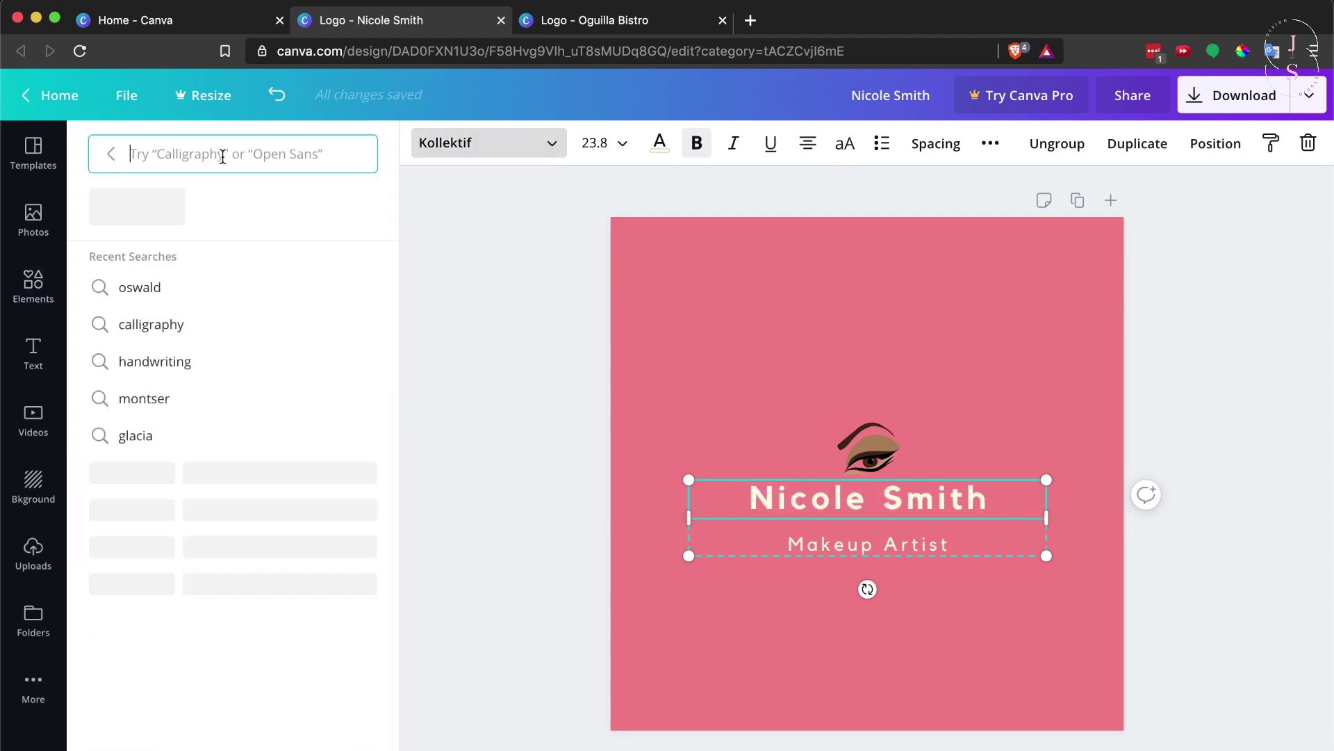
{"action": "type", "text": "calligraphy"}
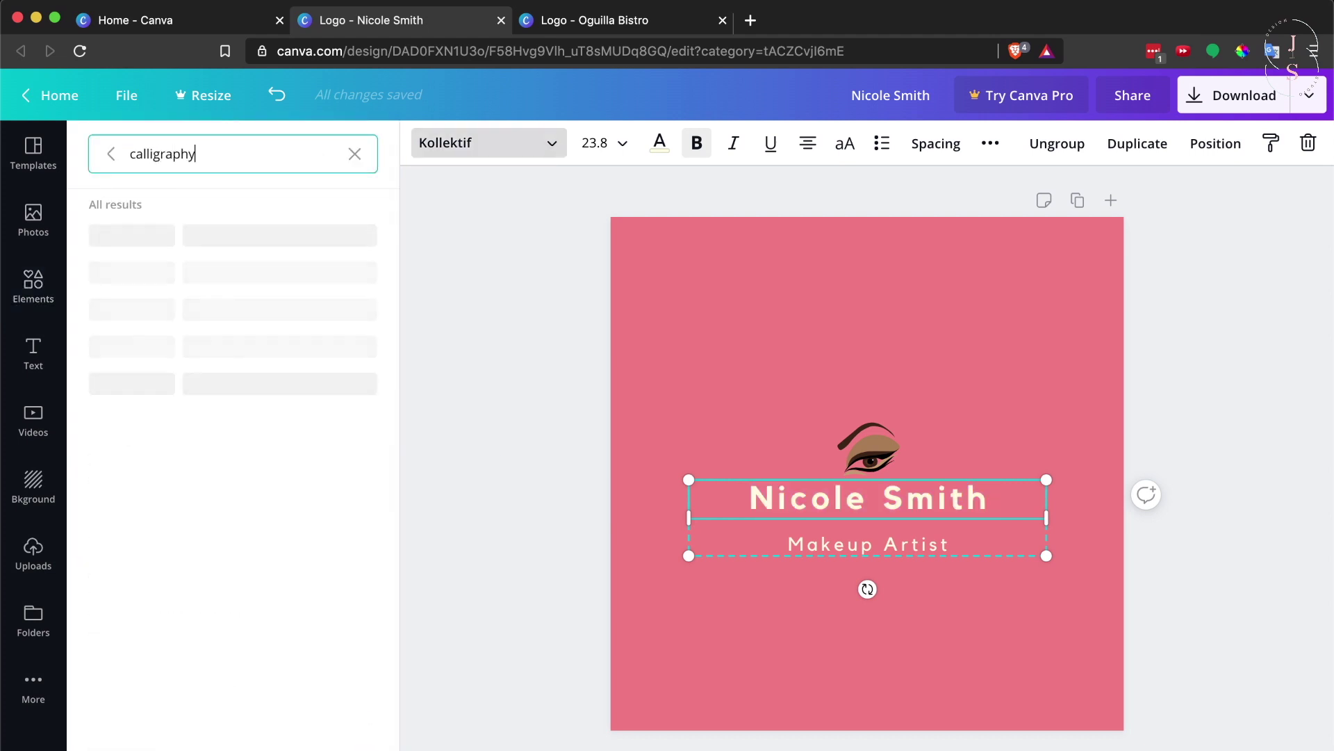
{"action": "scroll", "coordinate": [175, 391], "scroll_direction": "down", "scroll_amount": 4}
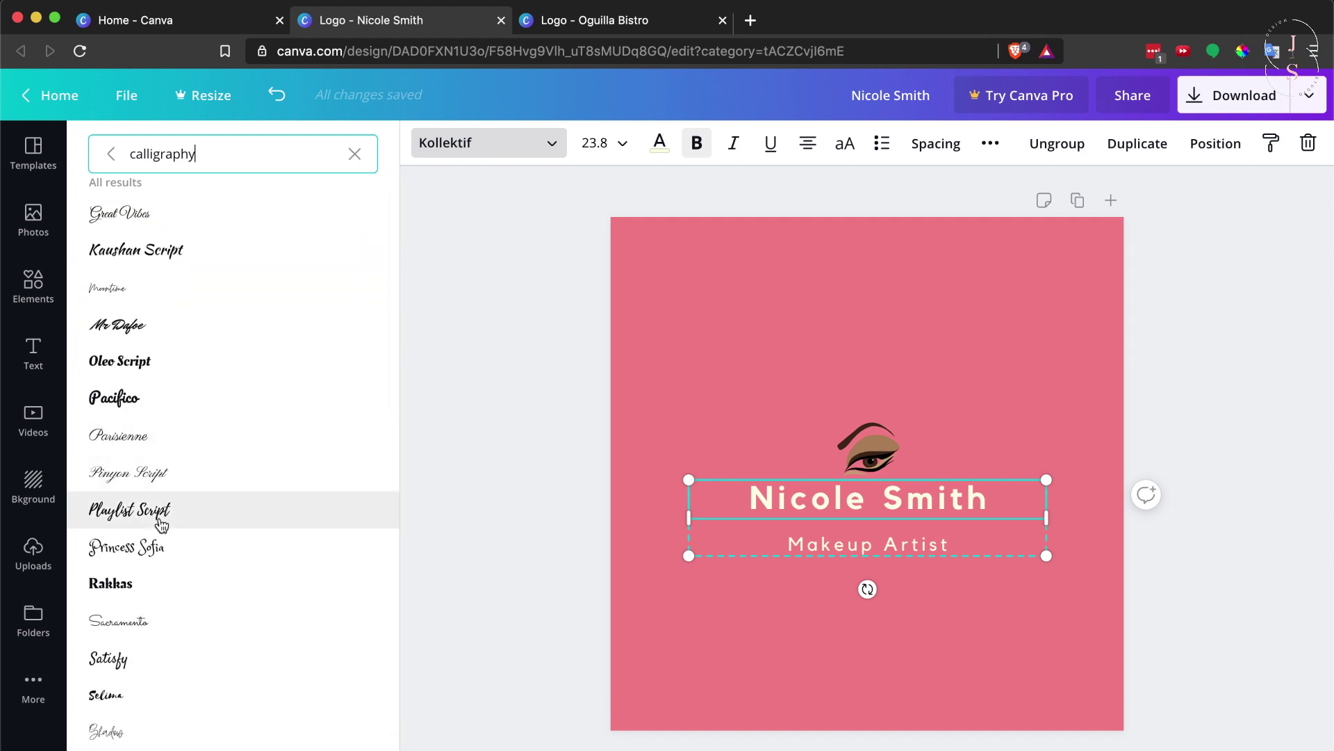
{"action": "left_click", "coordinate": [161, 523]}
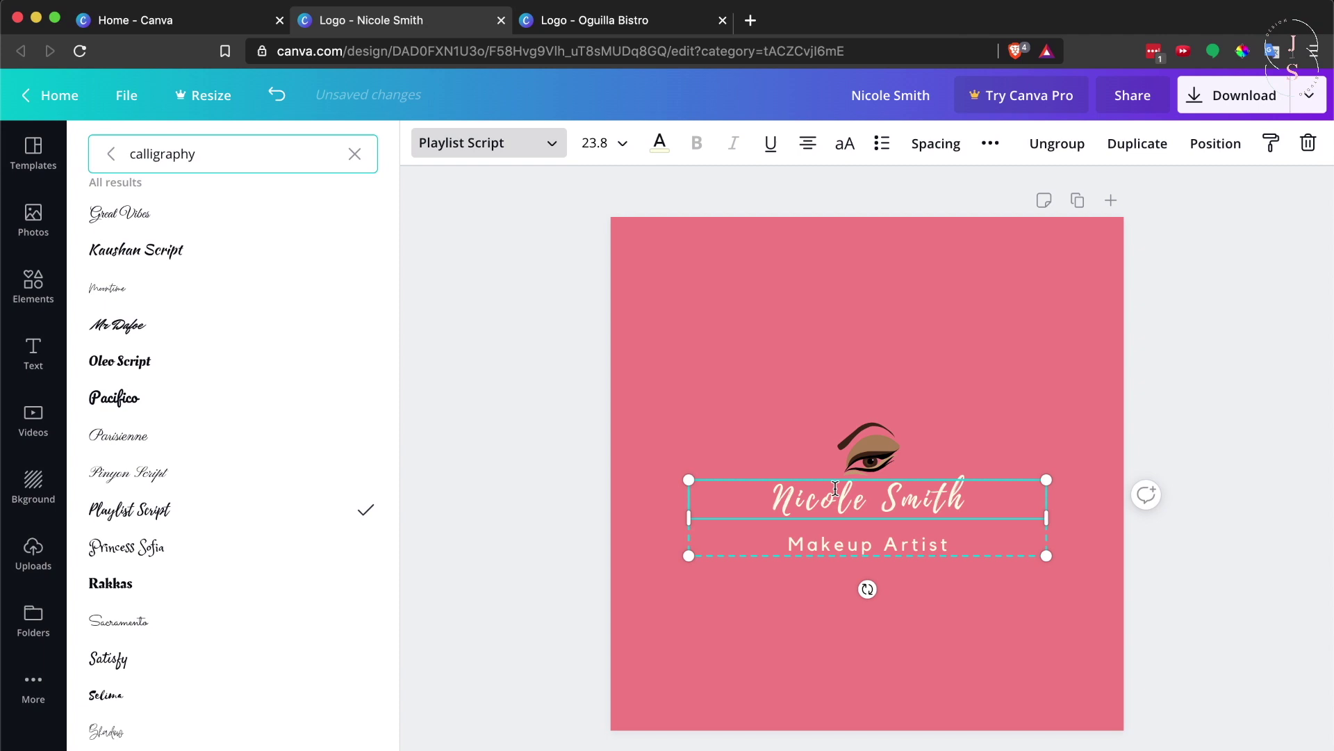
{"action": "left_click", "coordinate": [955, 155]}
{"action": "left_click_drag", "start_coordinate": [1056, 201], "coordinate": [1039, 201]}
Tighten the tagline's letter spacing, make it uppercase 'MAKEUP ARTIST', and set size 10
{"action": "left_click", "coordinate": [922, 552]}
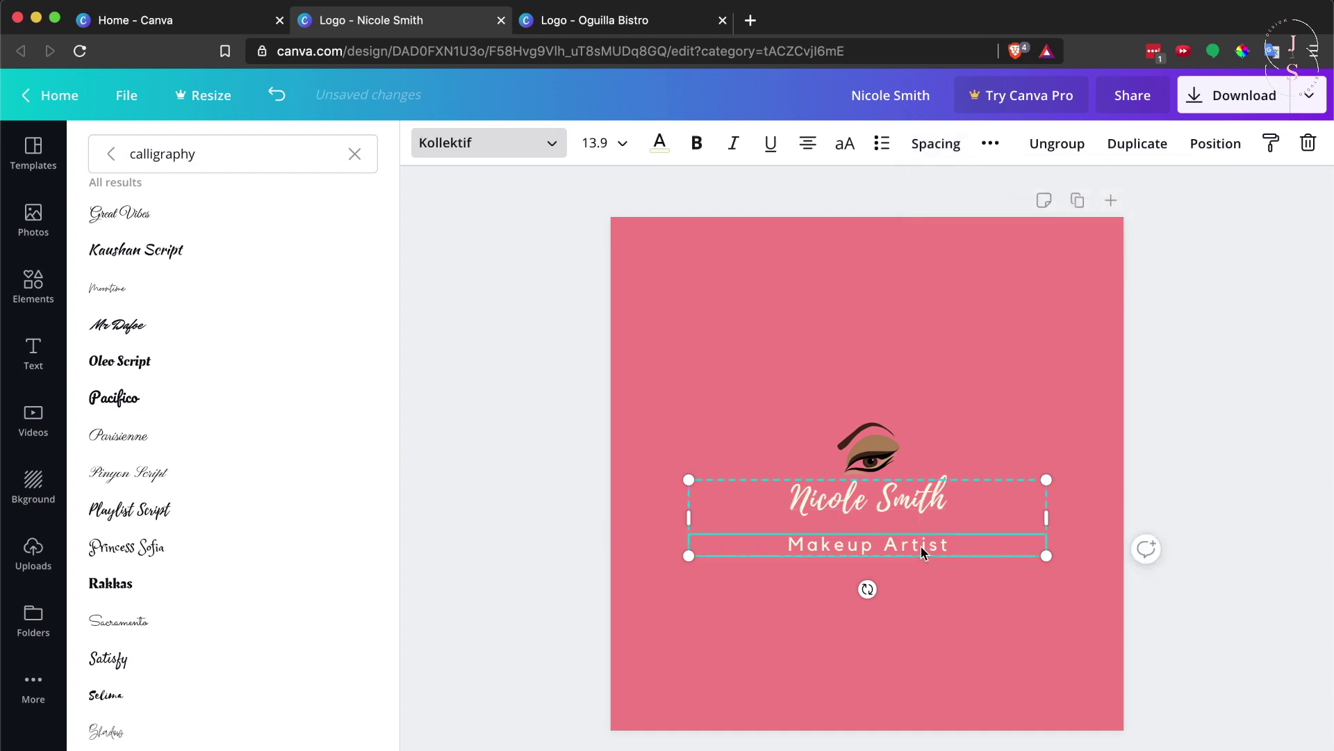
{"action": "left_click", "coordinate": [954, 150]}
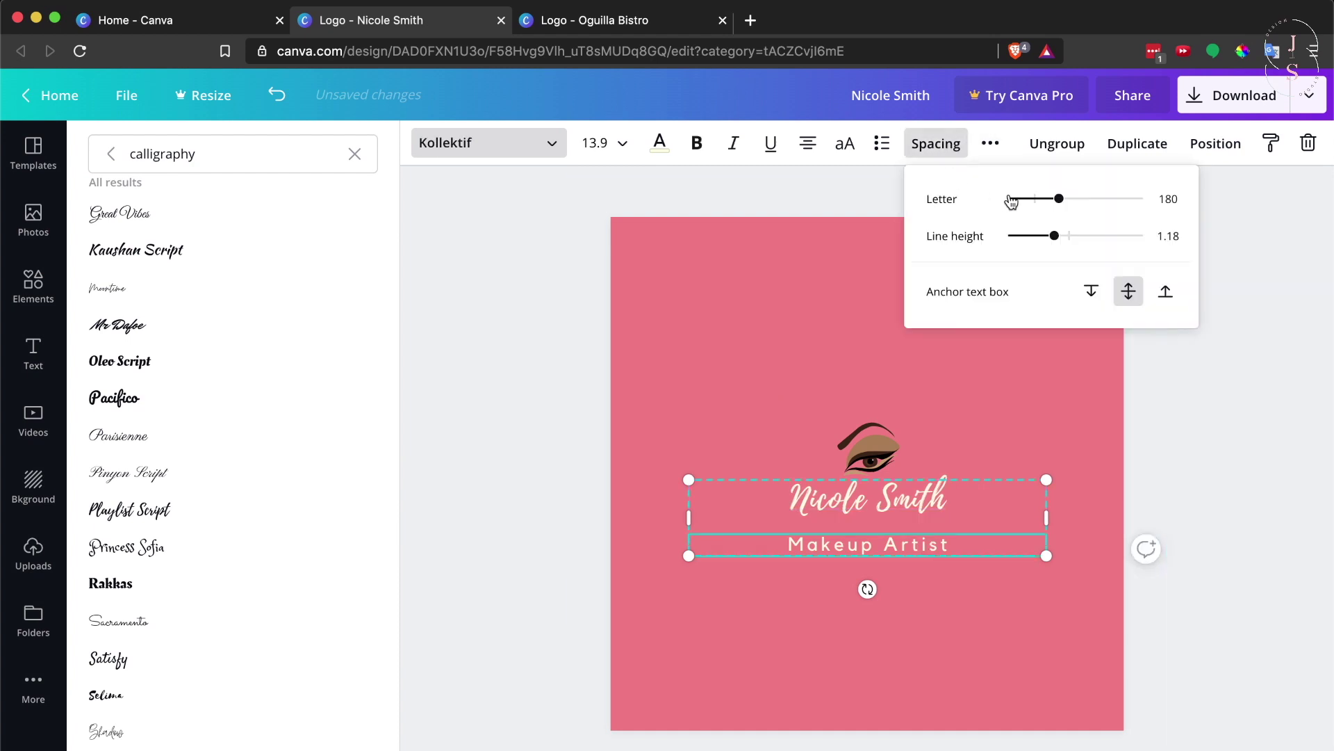
{"action": "left_click_drag", "start_coordinate": [1057, 199], "coordinate": [1038, 208]}
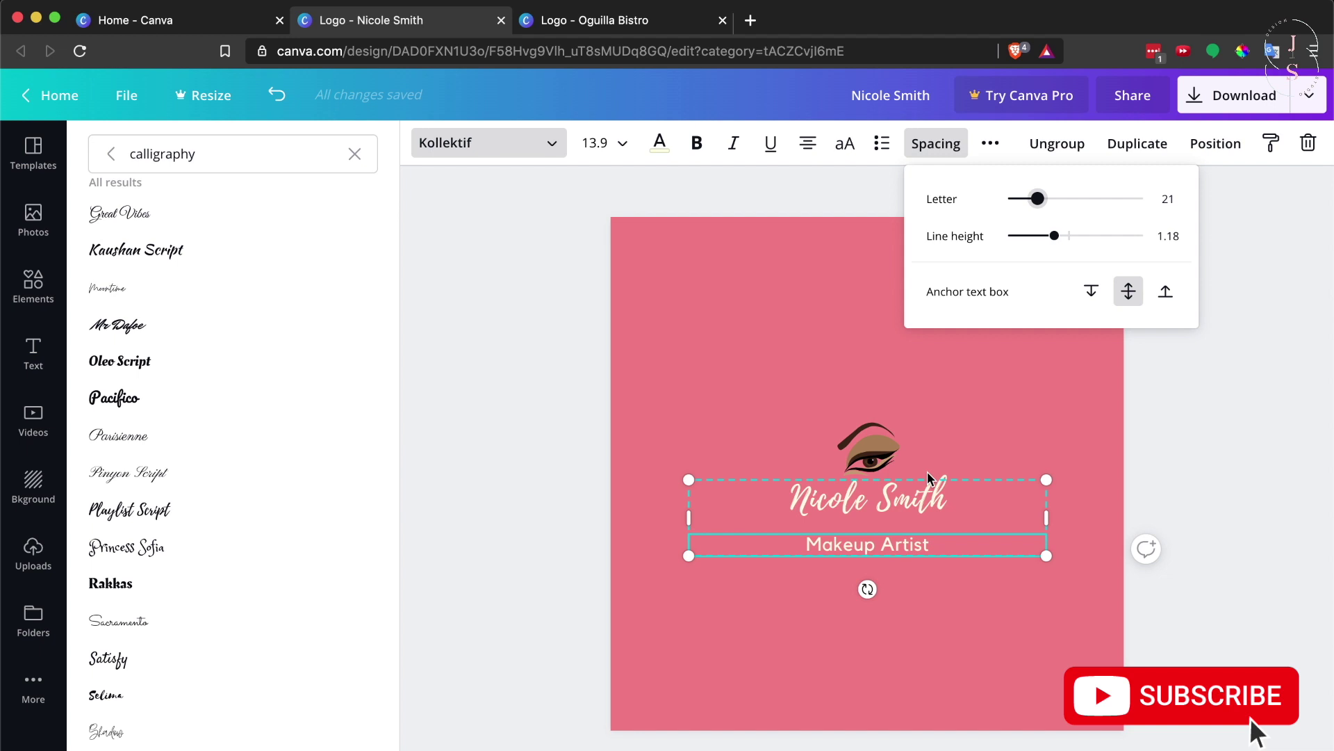
{"action": "left_click", "coordinate": [845, 144]}
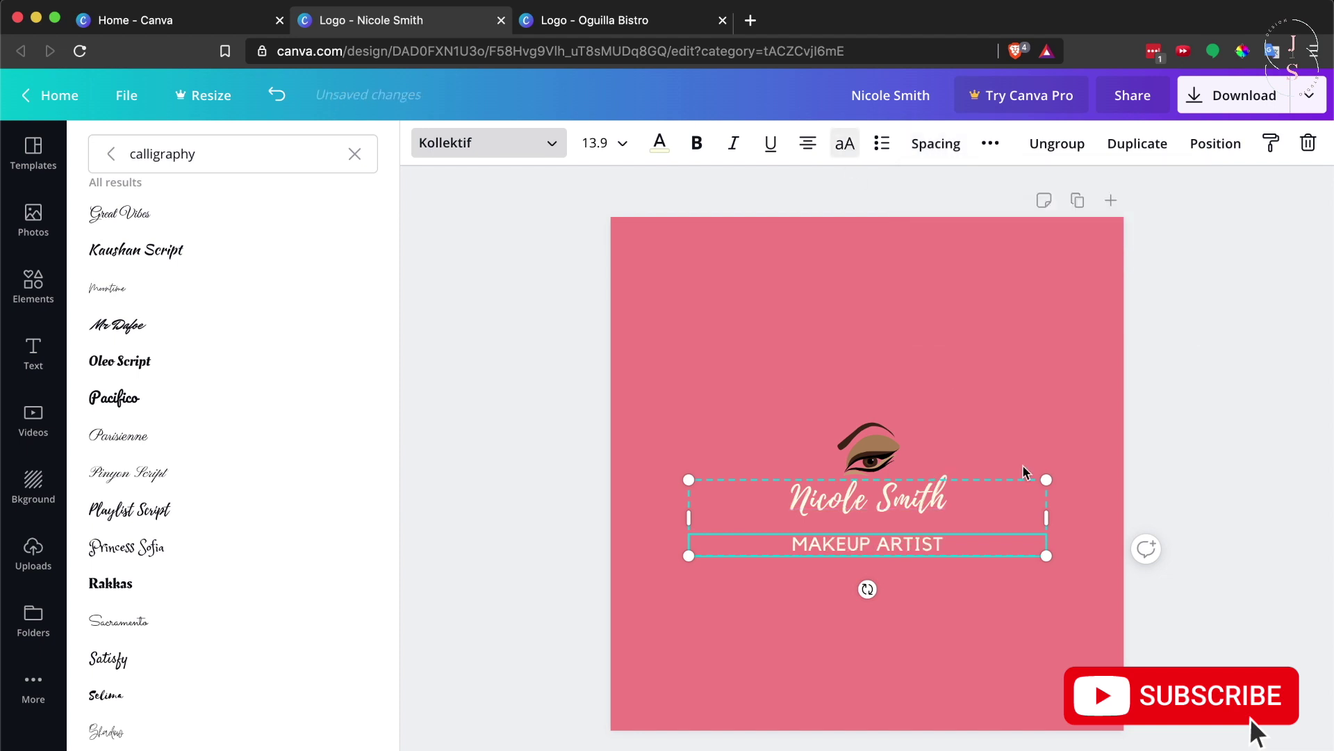
{"action": "left_click", "coordinate": [602, 144]}
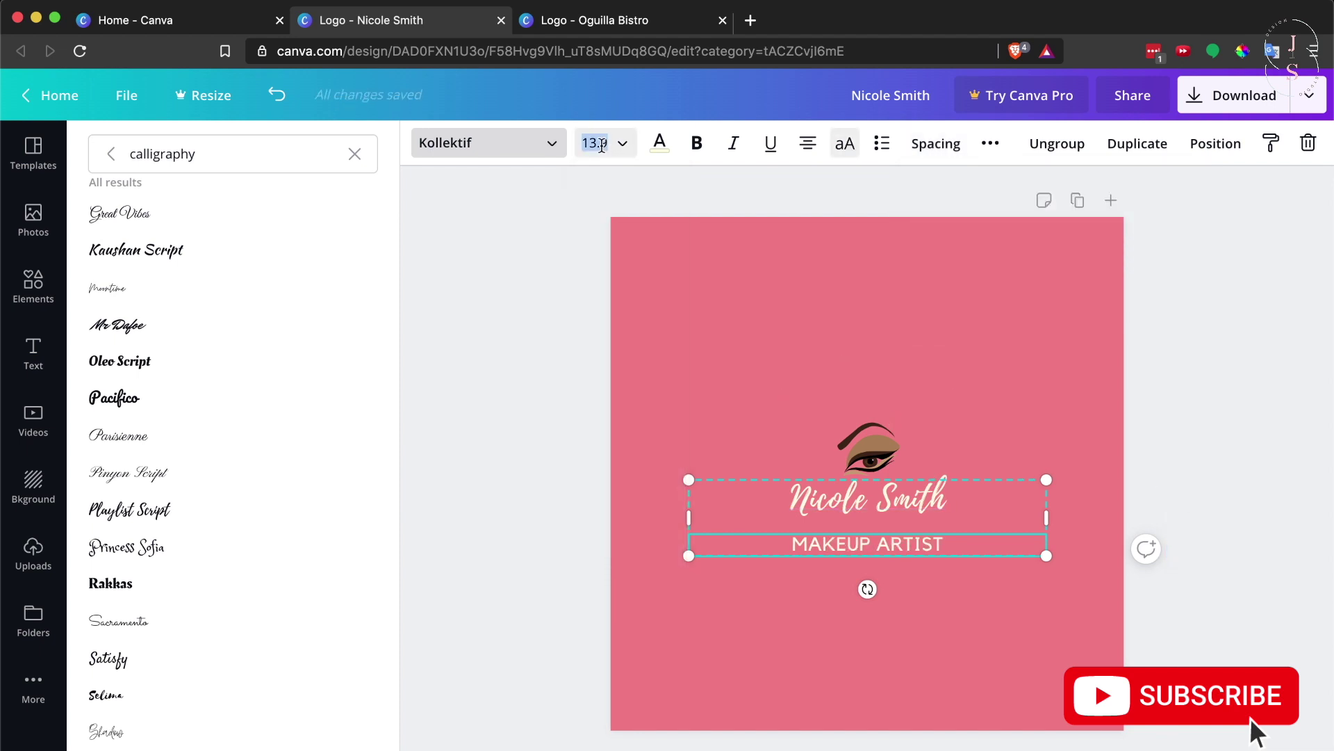
{"action": "key", "text": "Return"}
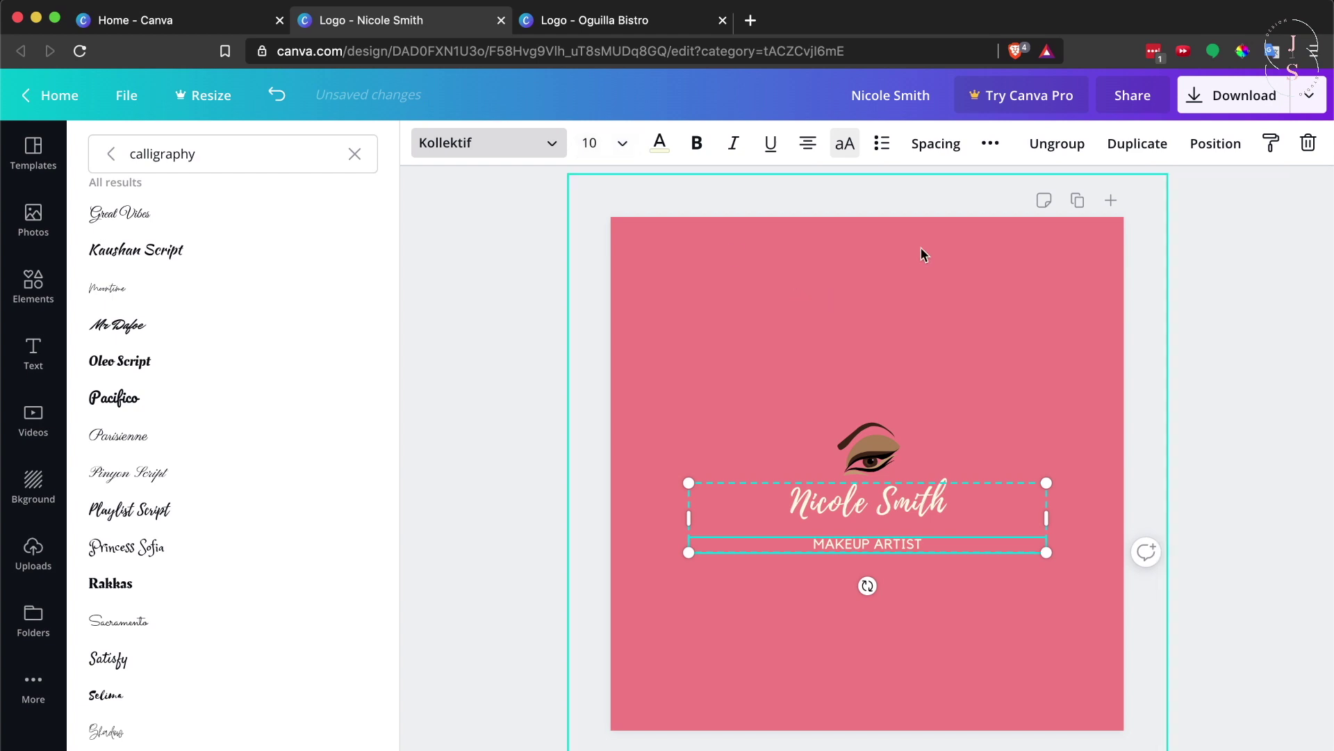
{"action": "left_click", "coordinate": [1153, 393]}
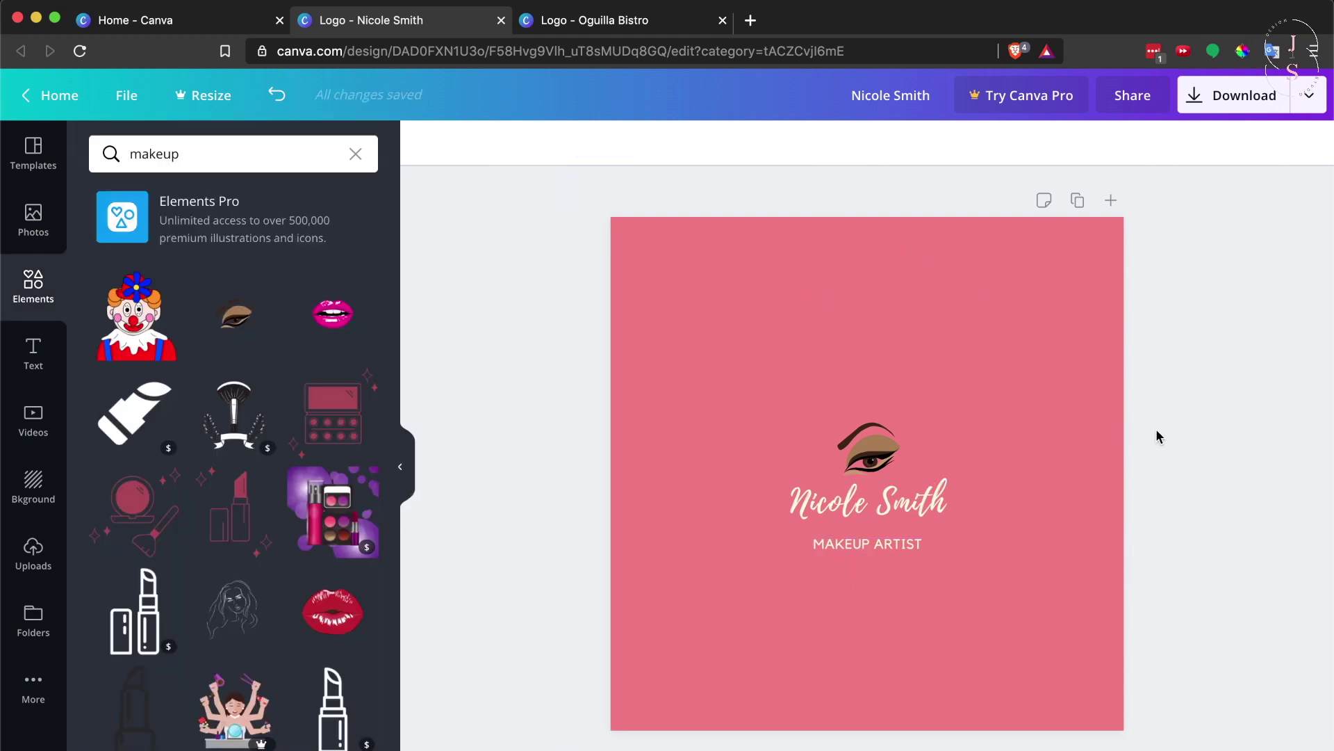
Switch to the Logo - Oguilla Bistro design and scroll down through its sample logo pages
{"action": "left_click", "coordinate": [638, 23]}
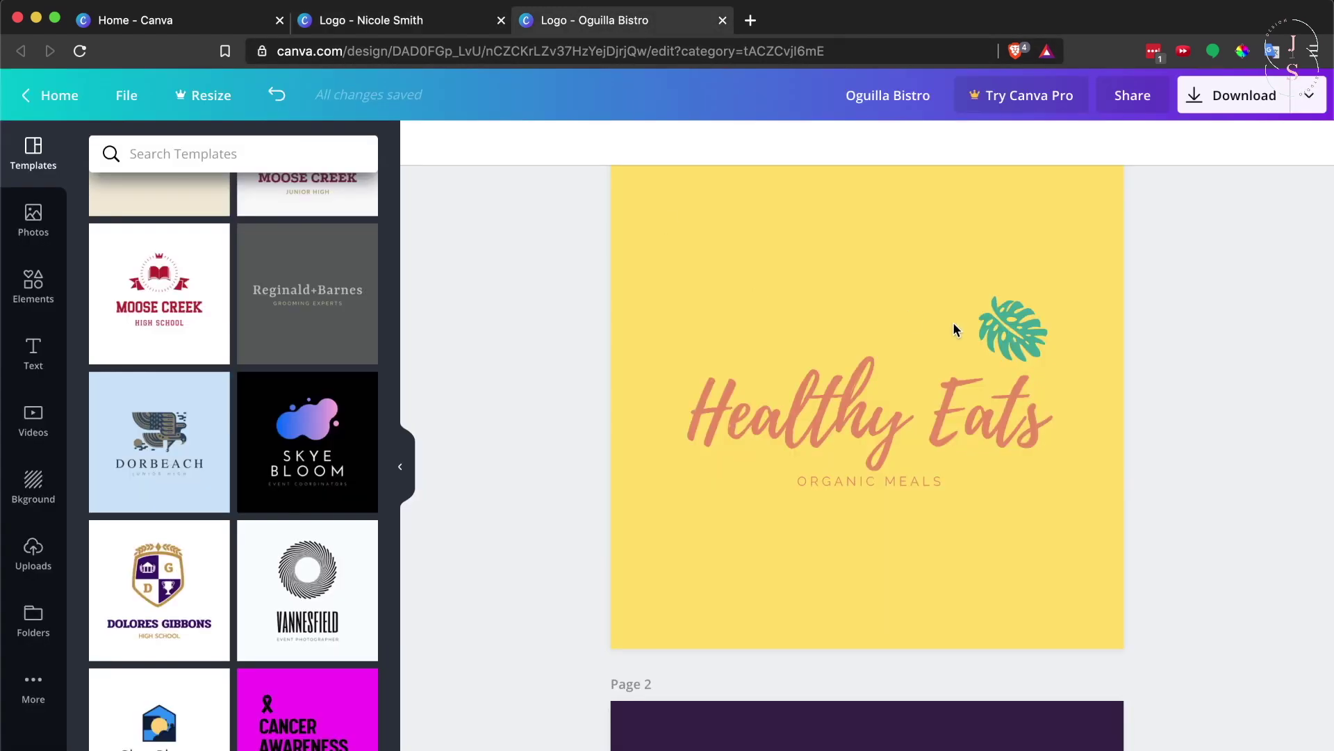
{"action": "scroll", "coordinate": [954, 330], "scroll_direction": "down", "scroll_amount": 7}
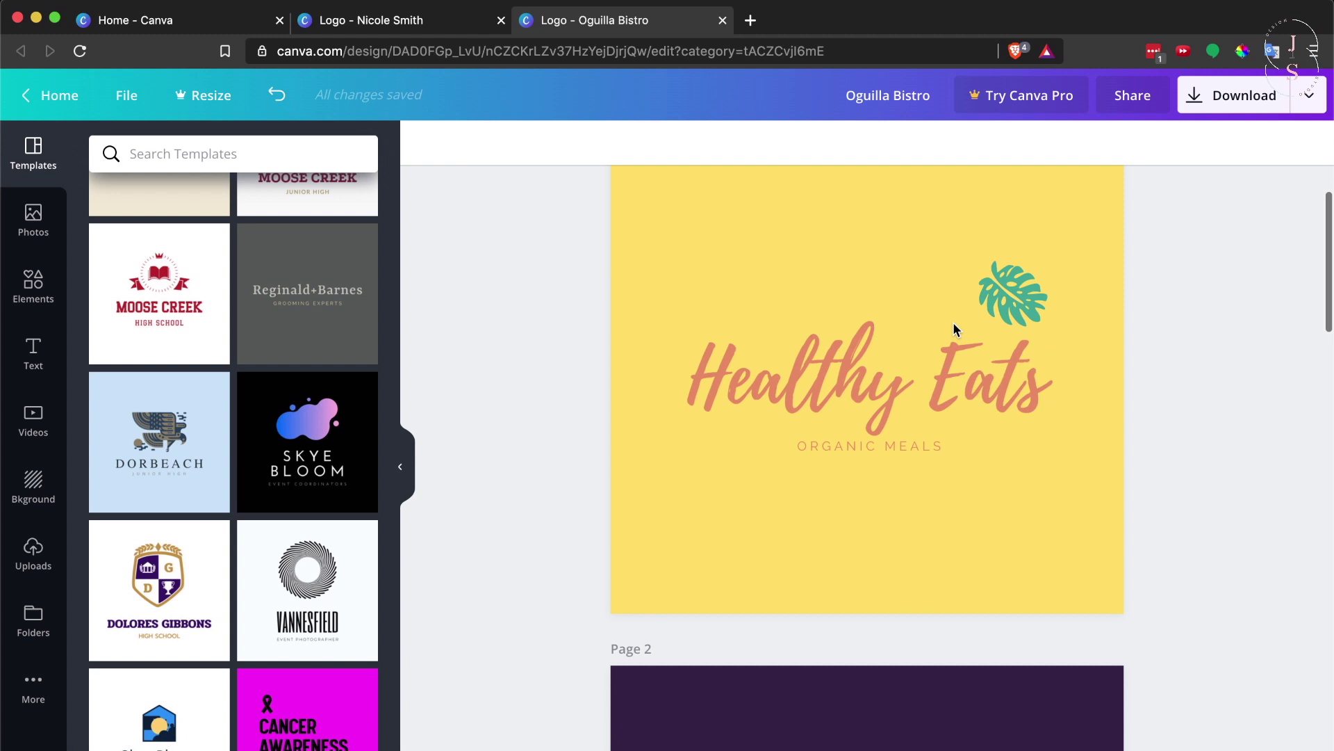
{"action": "scroll", "coordinate": [956, 330], "scroll_direction": "down", "scroll_amount": 15}
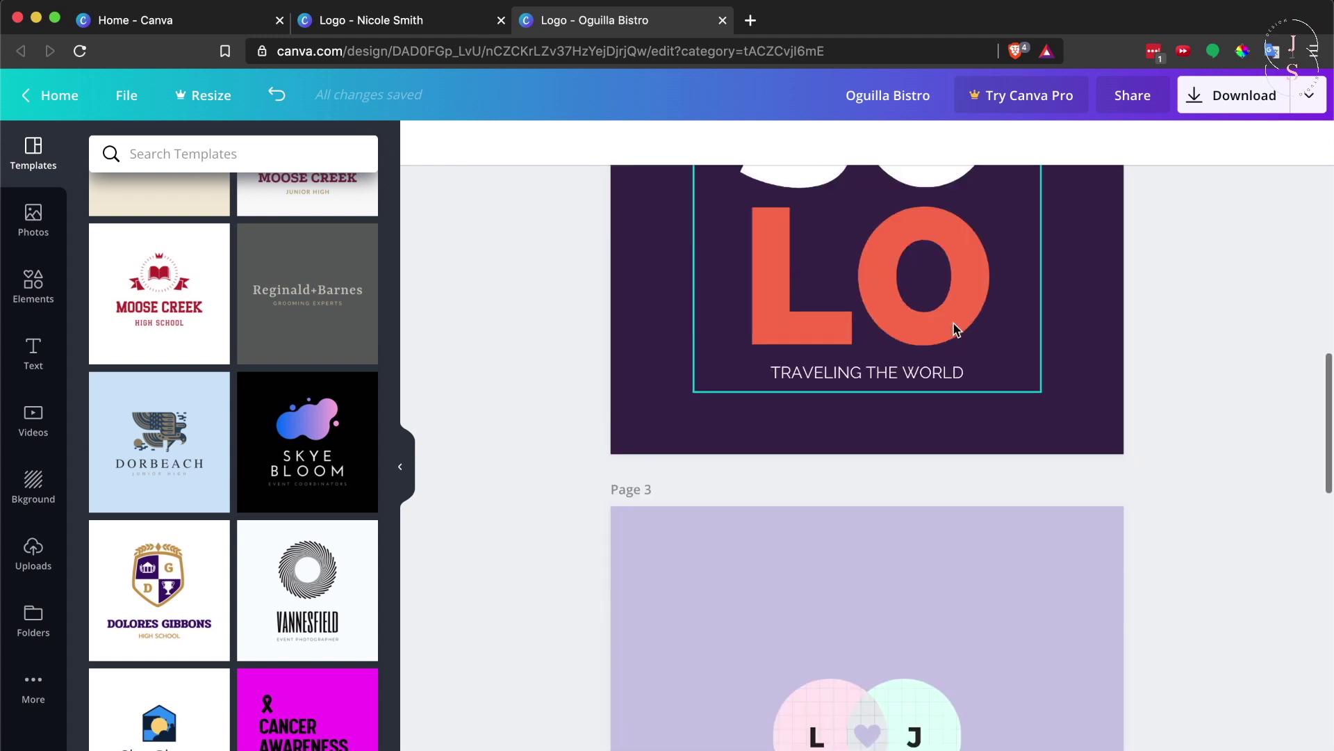
{"action": "scroll", "coordinate": [953, 326], "scroll_direction": "down", "scroll_amount": 7}
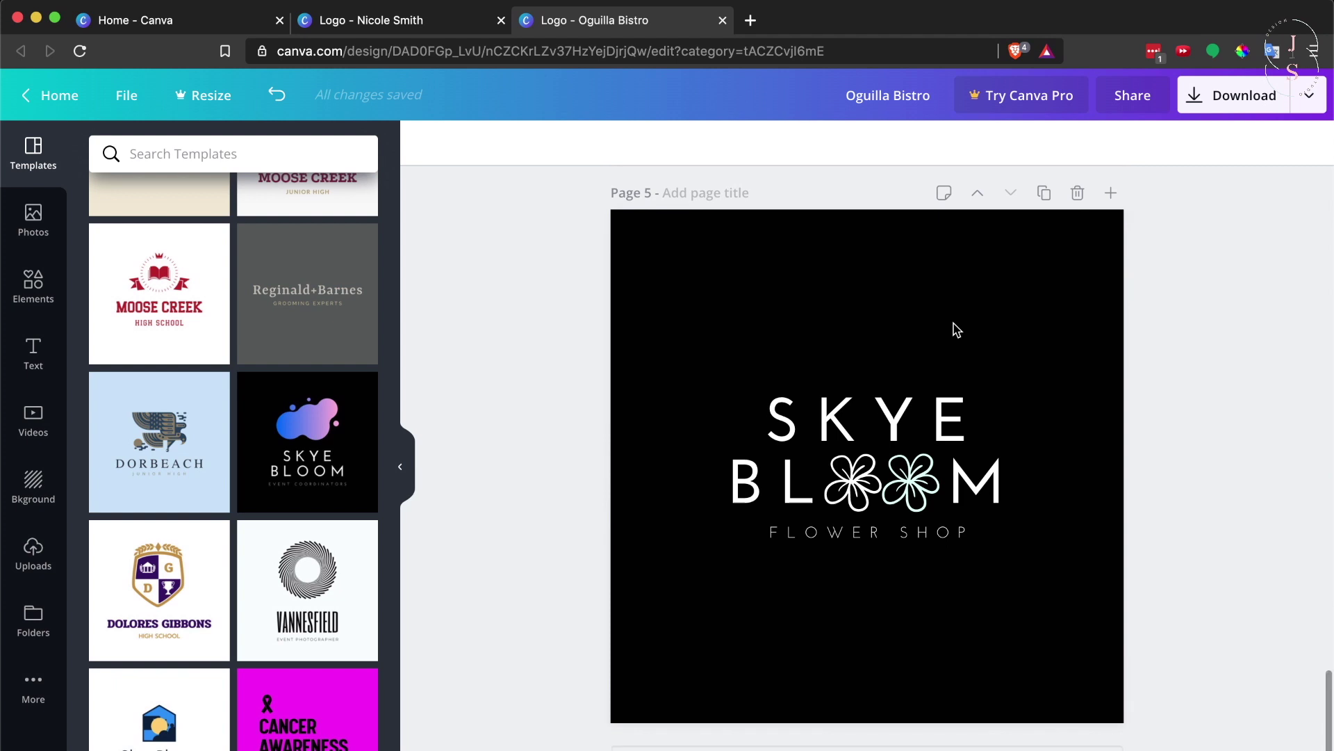
{"action": "scroll", "coordinate": [957, 329], "scroll_direction": "up", "scroll_amount": 2}
{"action": "scroll", "coordinate": [956, 329], "scroll_direction": "down", "scroll_amount": 2}
Scroll back up through the SOLO and monogram logos to the Healthy Eats page
{"action": "scroll", "coordinate": [955, 329], "scroll_direction": "up", "scroll_amount": 12}
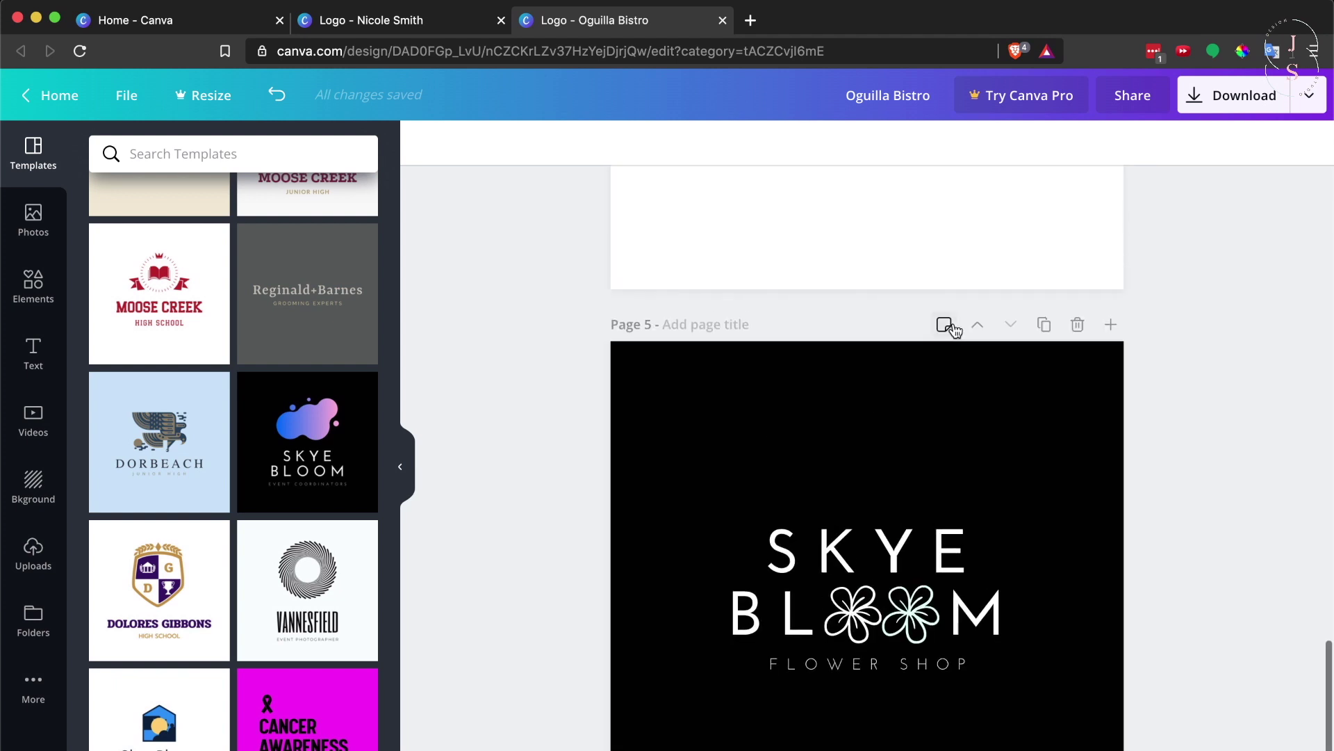
{"action": "scroll", "coordinate": [953, 322], "scroll_direction": "up", "scroll_amount": 12}
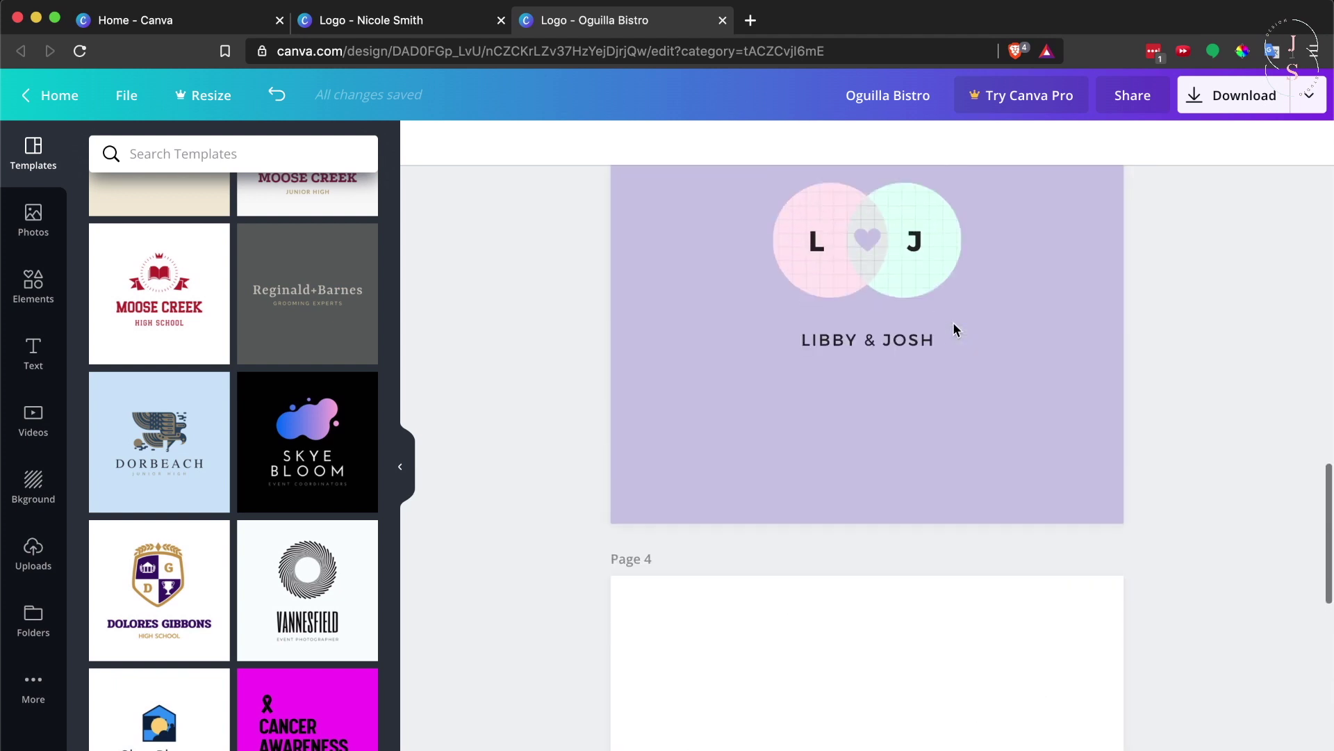
{"action": "scroll", "coordinate": [953, 329], "scroll_direction": "up", "scroll_amount": 2}
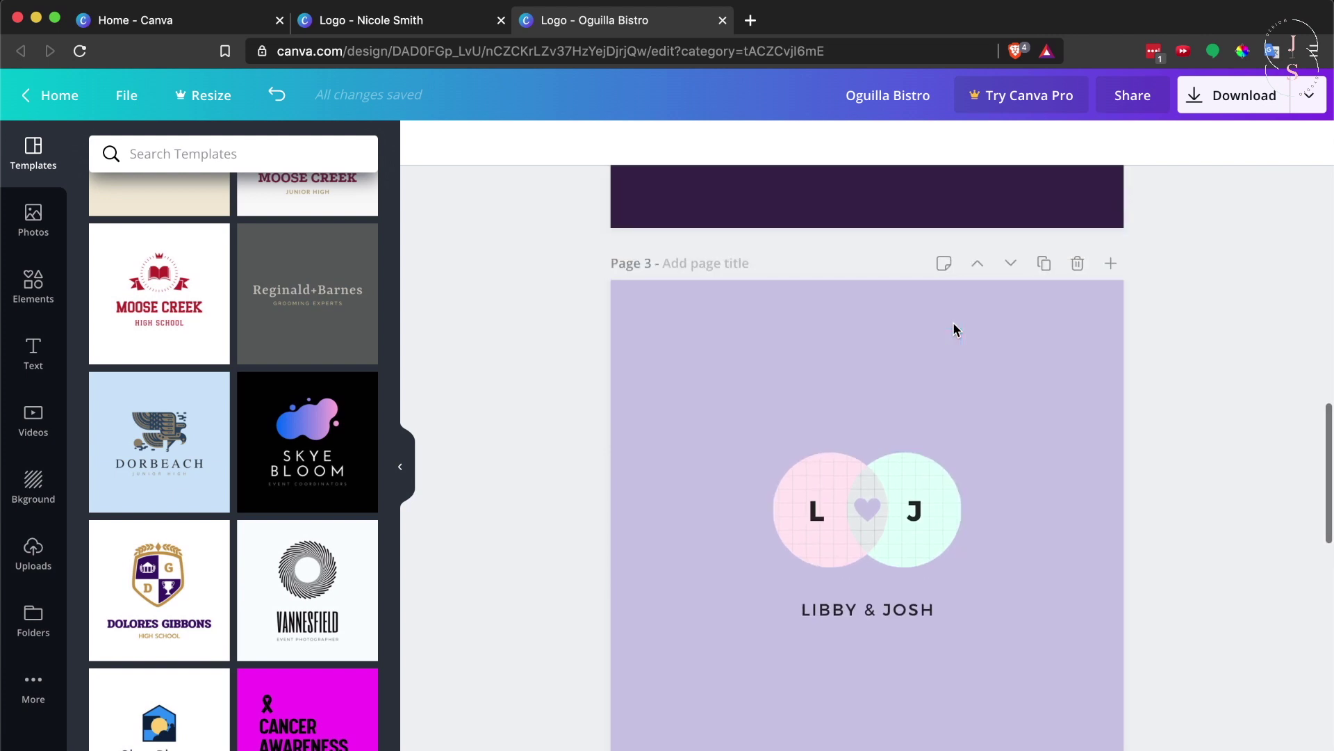
{"action": "scroll", "coordinate": [953, 330], "scroll_direction": "up", "scroll_amount": 12}
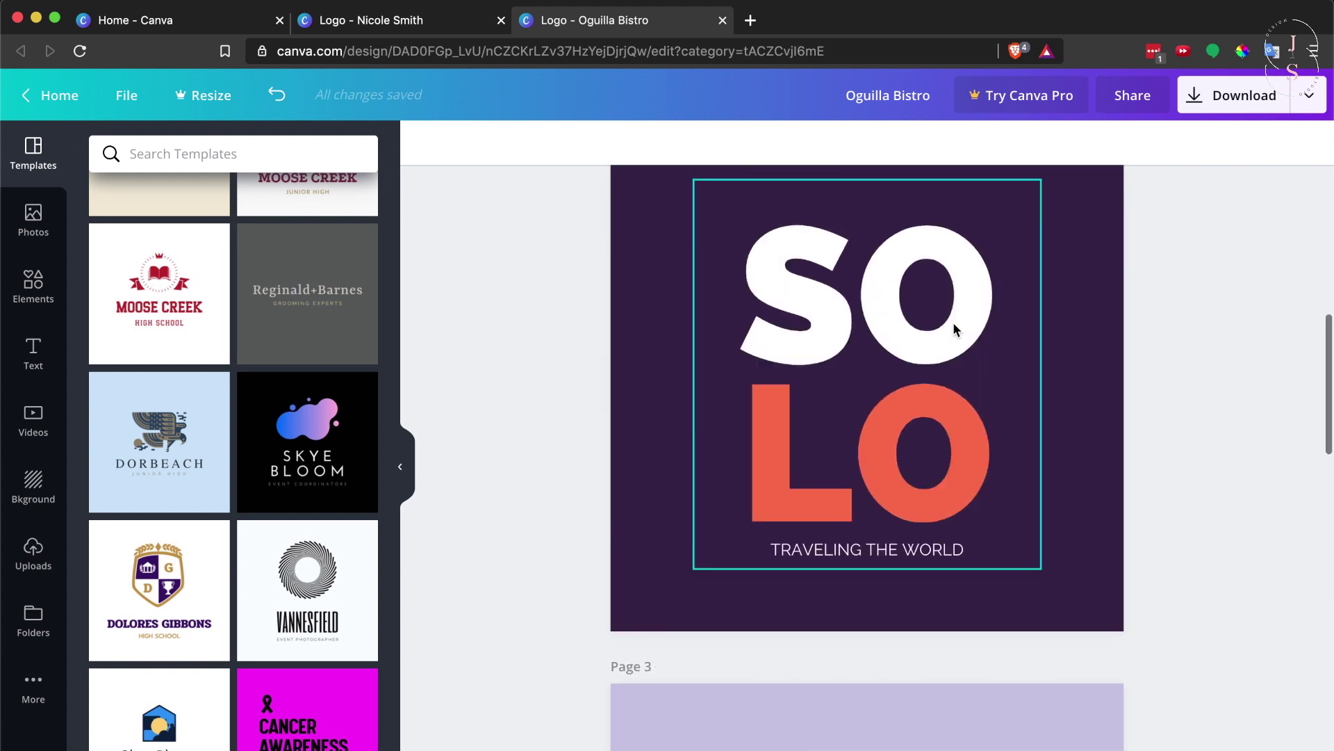
{"action": "scroll", "coordinate": [954, 329], "scroll_direction": "up", "scroll_amount": 2}
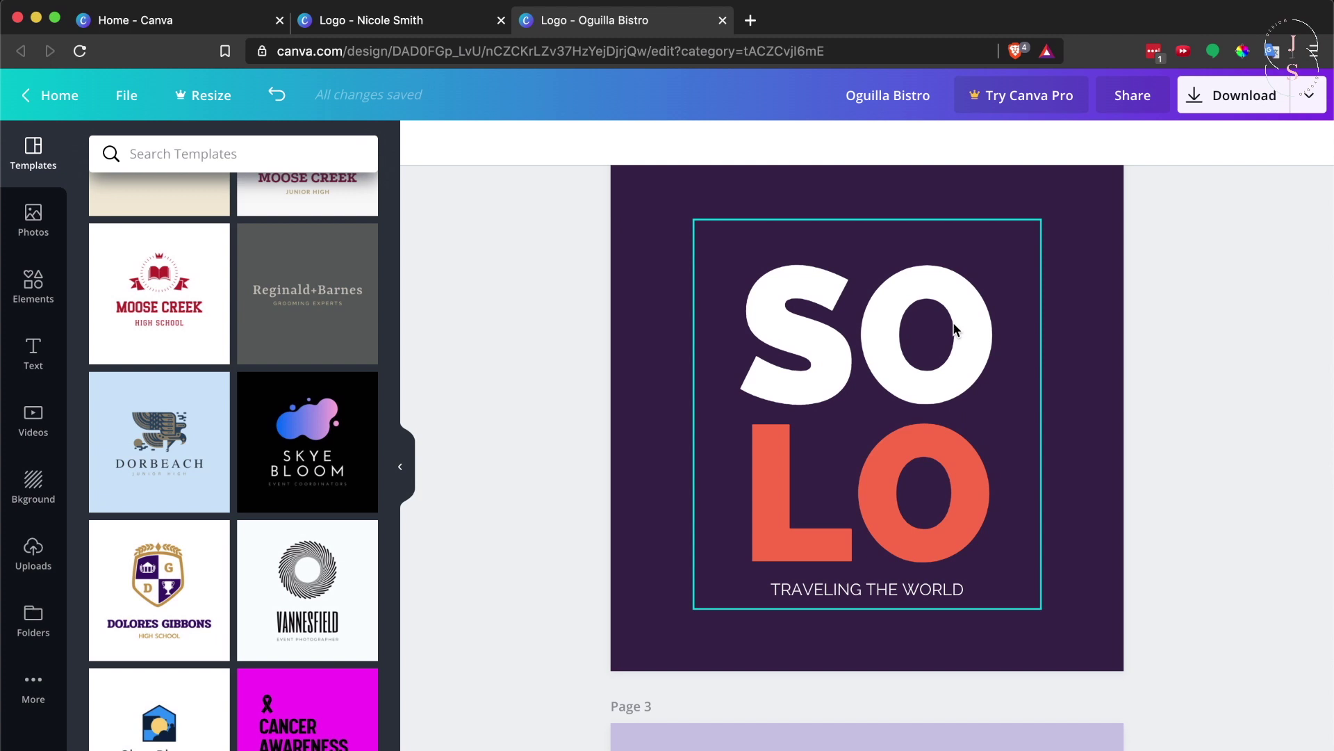
{"action": "scroll", "coordinate": [953, 329], "scroll_direction": "up", "scroll_amount": 3}
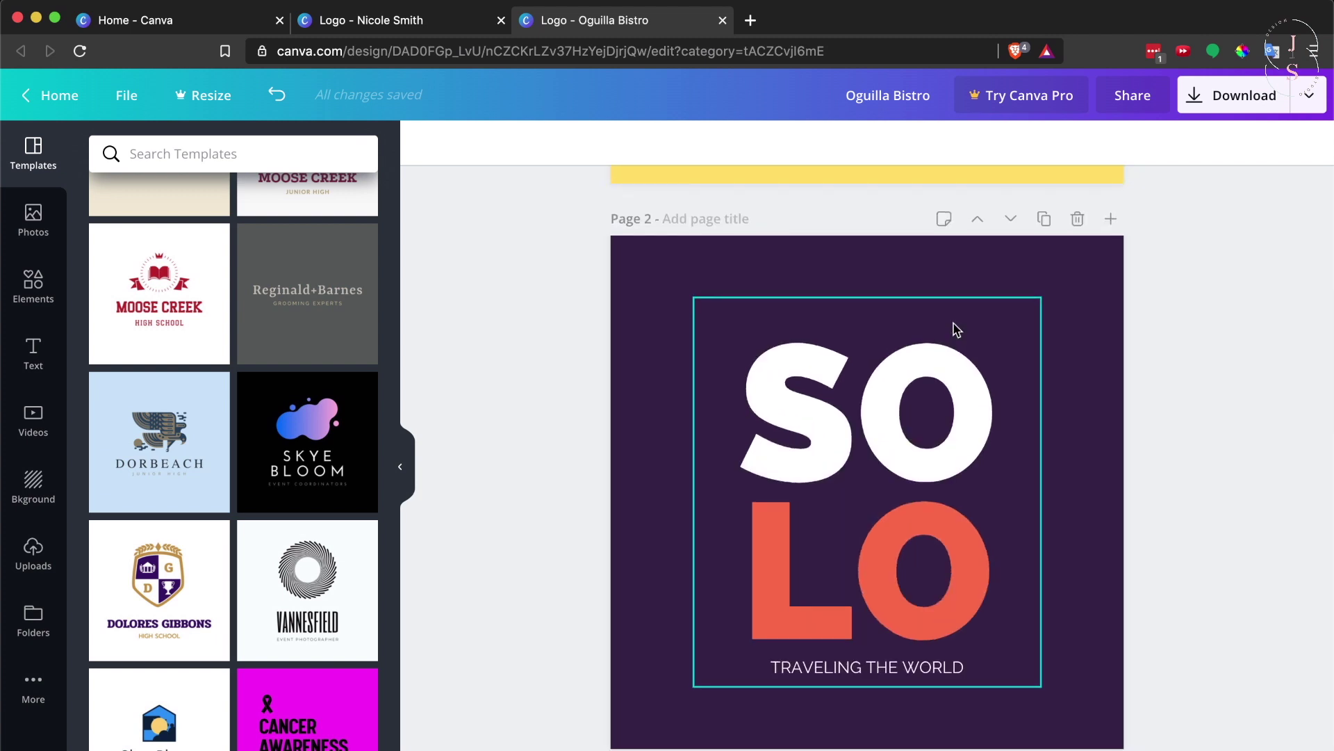
{"action": "scroll", "coordinate": [956, 329], "scroll_direction": "up", "scroll_amount": 5}
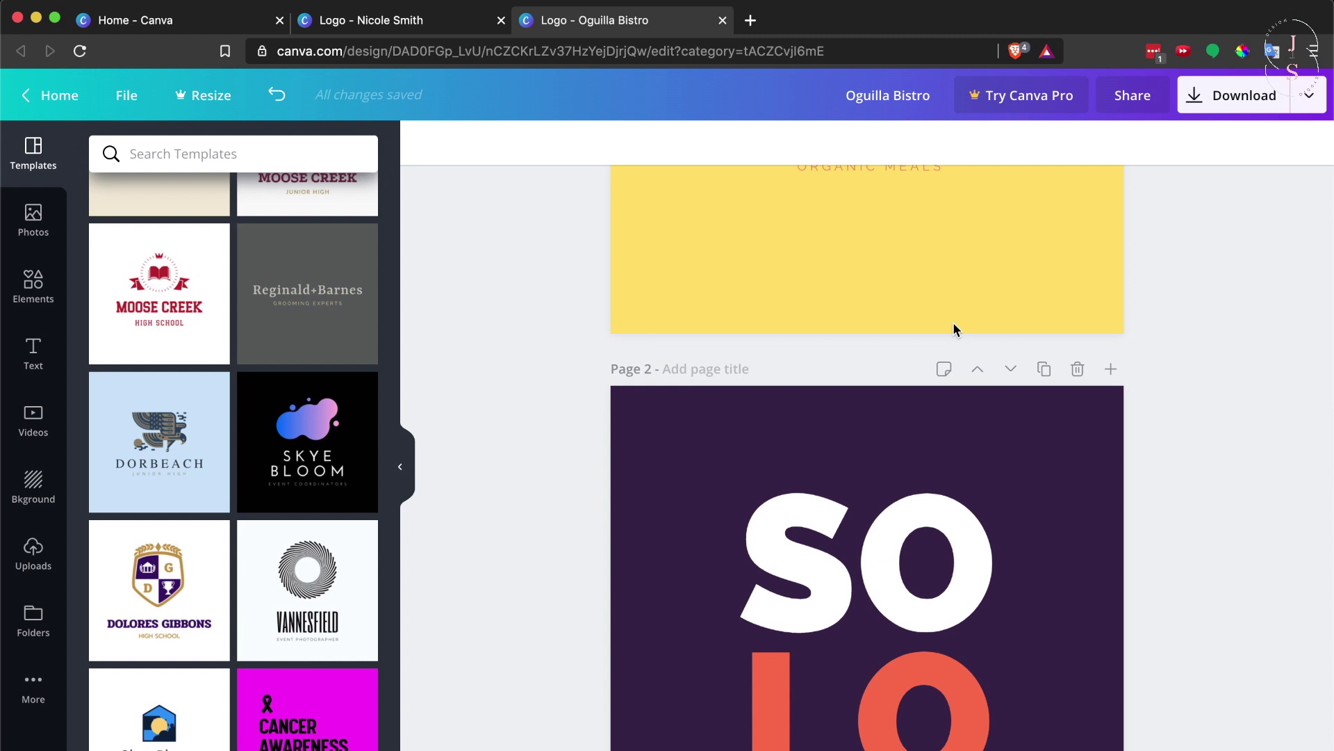
{"action": "scroll", "coordinate": [953, 330], "scroll_direction": "up", "scroll_amount": 12}
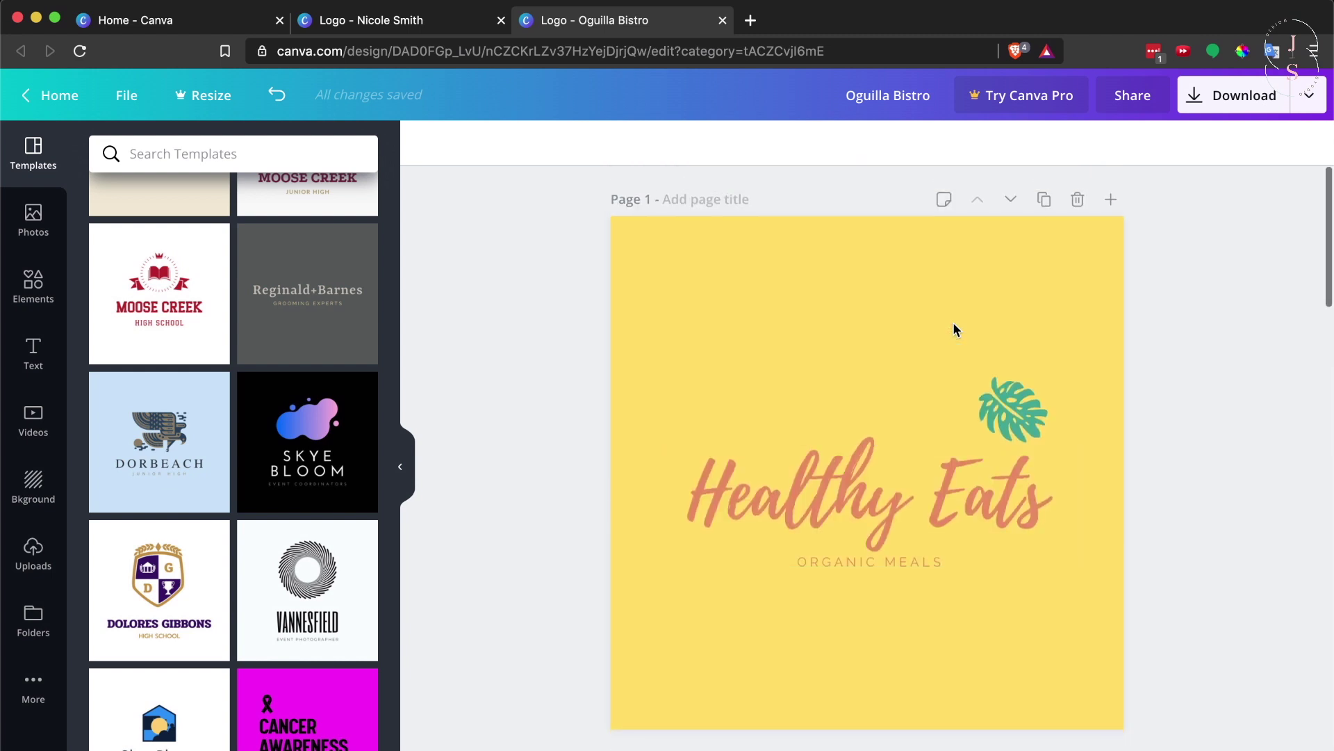